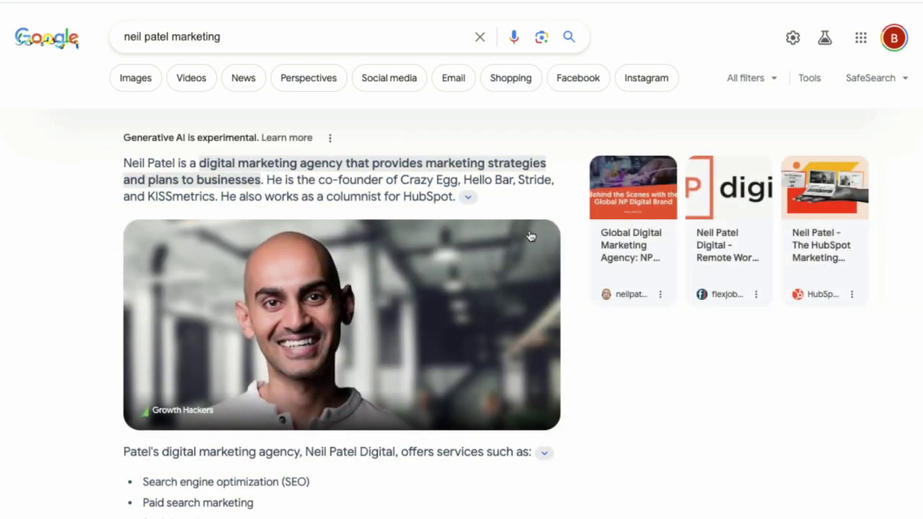
- Scroll down the 'neil patel marketing' Google results to reach Neil Patel's YouTube channel
scroll(549, 245, "down", 5)
scroll(550, 244, "down", 5)
scroll(549, 243, "down", 5)
scroll(549, 244, "down", 5)
scroll(549, 244, "down", 5)
scroll(549, 243, "down", 5)
scroll(549, 244, "down", 5)
scroll(549, 244, "down", 5)
scroll(549, 243, "down", 5)
scroll(549, 244, "down", 5)
scroll(549, 243, "down", 5)
scroll(549, 243, "down", 5)
scroll(550, 244, "down", 5)
scroll(550, 244, "down", 5)
scroll(550, 244, "down", 5)
scroll(550, 243, "down", 5)
scroll(550, 244, "down", 3)
scroll(548, 243, "down", 4)
scroll(548, 243, "down", 2)
scroll(554, 243, "down", 3)
scroll(556, 245, "down", 1)
scroll(556, 247, "down", 2)
scroll(556, 248, "down", 1)
scroll(557, 247, "down", 4)
scroll(557, 247, "down", 1)
scroll(557, 247, "down", 5)
scroll(557, 247, "down", 5)
scroll(557, 248, "down", 5)
scroll(557, 248, "down", 5)
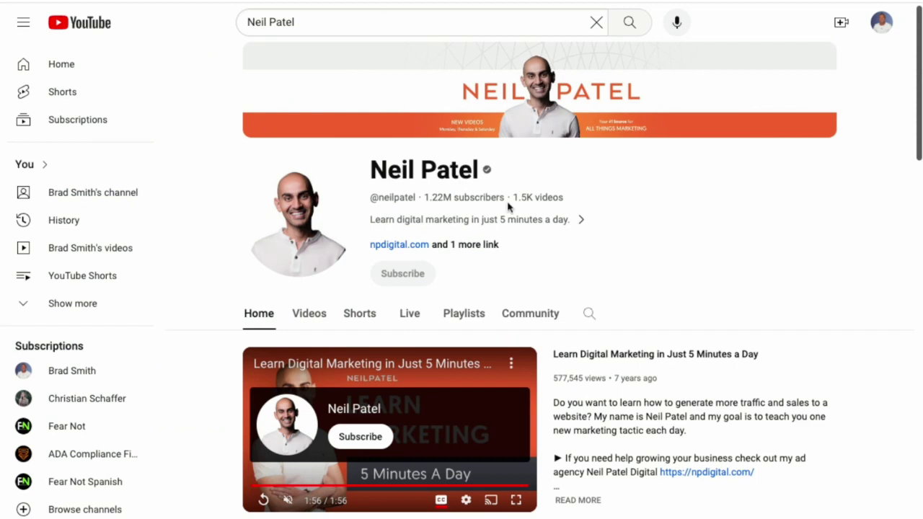
scroll(870, 262, "down", 3)
scroll(870, 261, "down", 1)
scroll(870, 262, "down", 1)
scroll(870, 262, "down", 2)
scroll(870, 262, "down", 1)
scroll(870, 262, "down", 2)
scroll(870, 262, "down", 1)
scroll(870, 262, "down", 1)
scroll(870, 261, "down", 2)
scroll(870, 262, "down", 1)
scroll(870, 261, "down", 1)
scroll(870, 261, "down", 1)
scroll(870, 262, "down", 2)
scroll(870, 261, "down", 1)
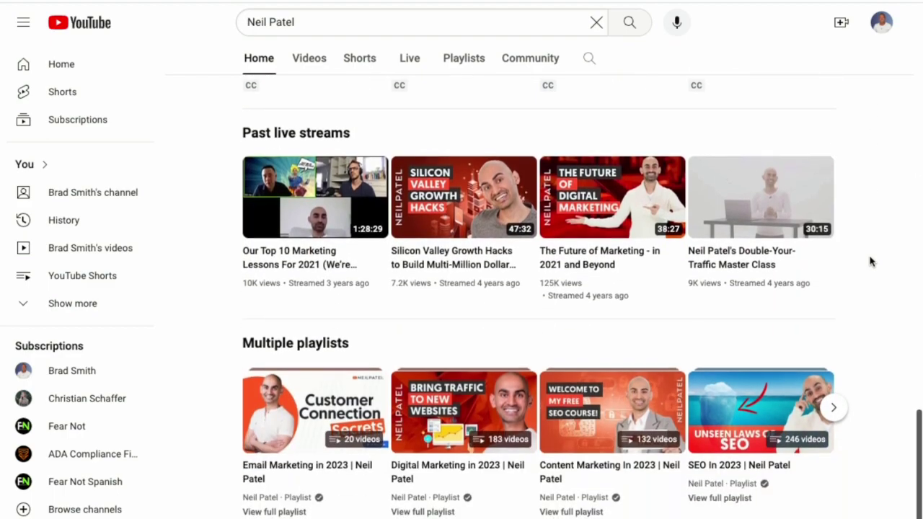
scroll(870, 262, "up", 5)
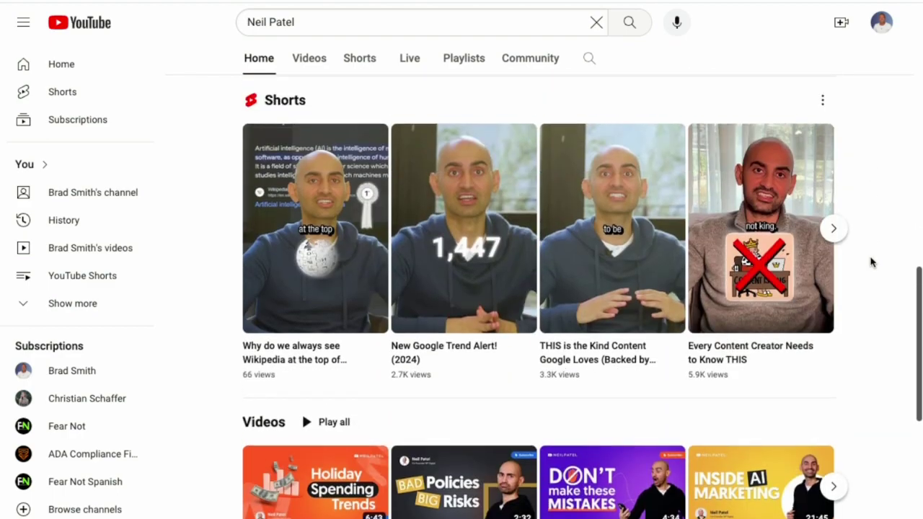
scroll(870, 261, "up", 5)
scroll(870, 262, "up", 5)
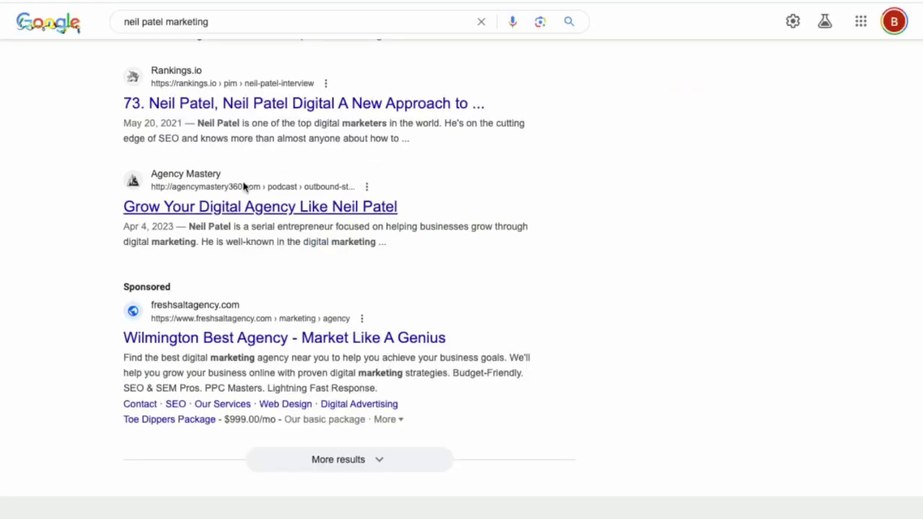
- Select the AI overview's opening paragraph, from 'Neil Patel' to 'HubSpot'
scroll(245, 188, "down", 5)
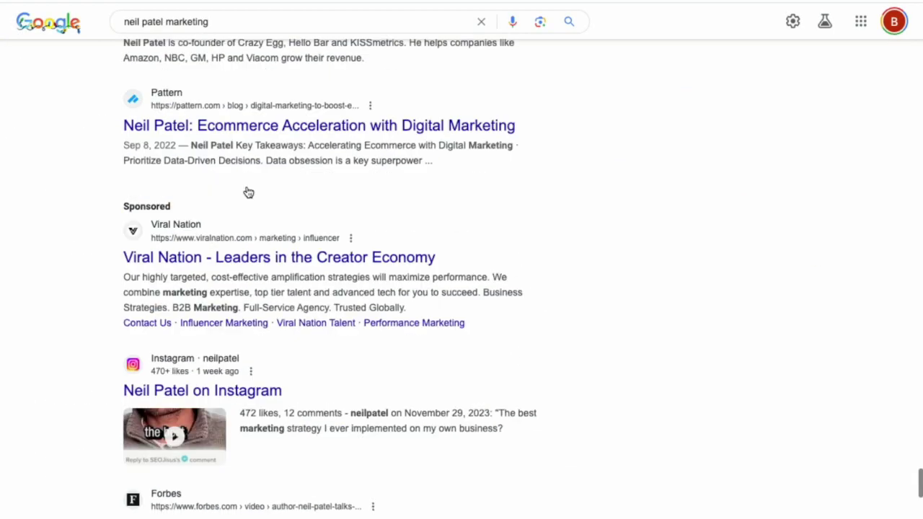
scroll(247, 192, "down", 5)
scroll(247, 192, "down", 5)
scroll(247, 193, "down", 5)
scroll(247, 193, "up", 5)
scroll(247, 194, "up", 5)
scroll(248, 194, "up", 5)
scroll(249, 196, "up", 5)
scroll(248, 196, "down", 1)
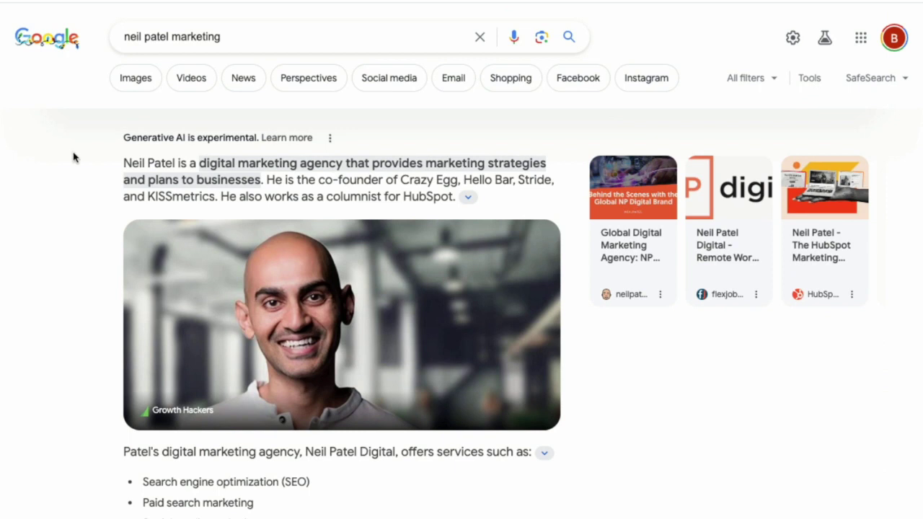
scroll(73, 157, "down", 1)
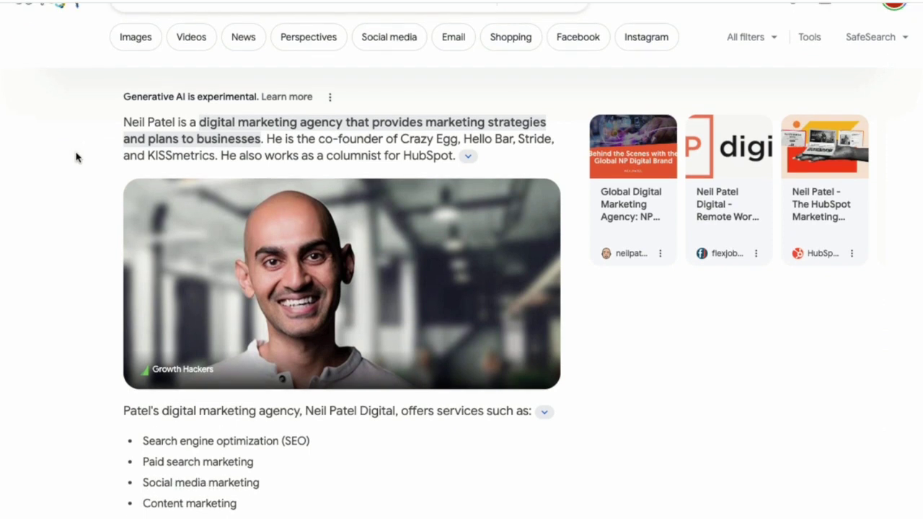
scroll(76, 157, "down", 1)
scroll(75, 156, "up", 2)
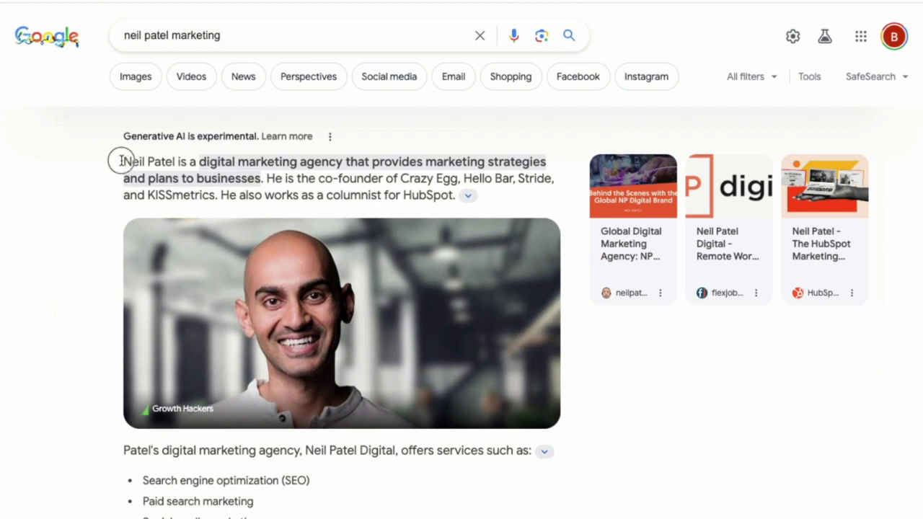
left_click_drag(119, 161, 390, 199)
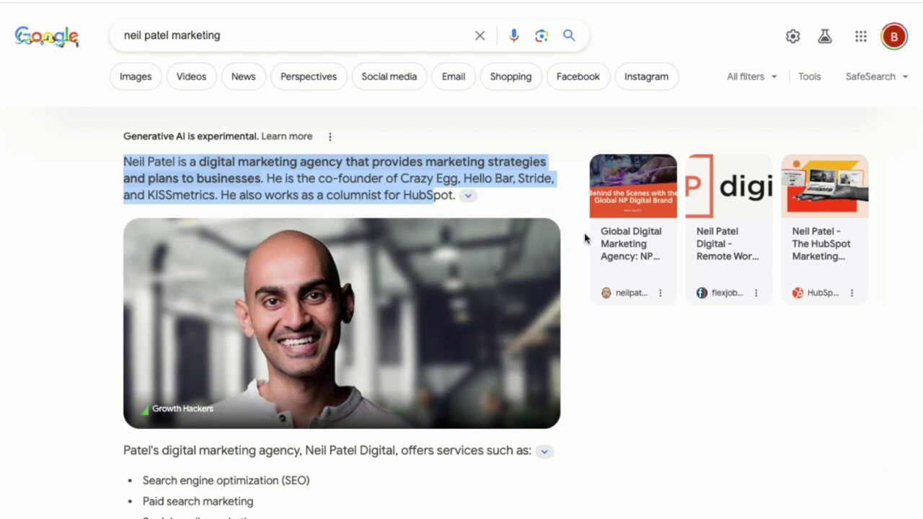
- Read through the rest of the AI overview on Neil Patel's agency services
scroll(580, 240, "down", 2)
scroll(581, 239, "down", 1)
scroll(580, 239, "down", 1)
scroll(581, 239, "up", 4)
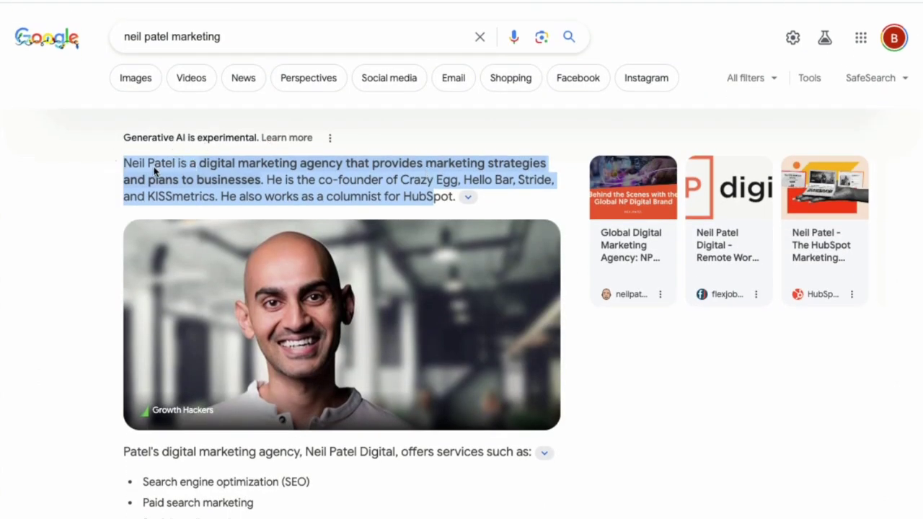
scroll(106, 175, "down", 2)
scroll(106, 175, "down", 3)
scroll(106, 175, "down", 1)
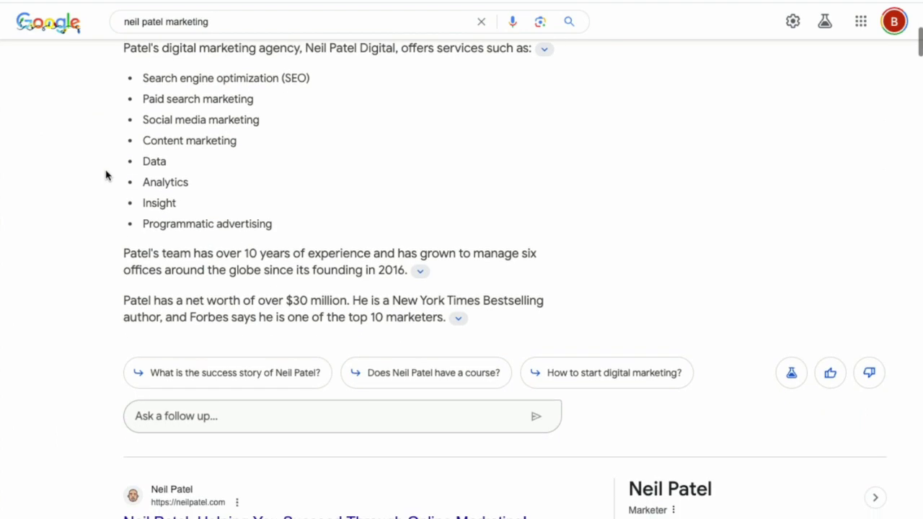
scroll(106, 175, "down", 3)
scroll(106, 175, "down", 1)
scroll(105, 175, "down", 2)
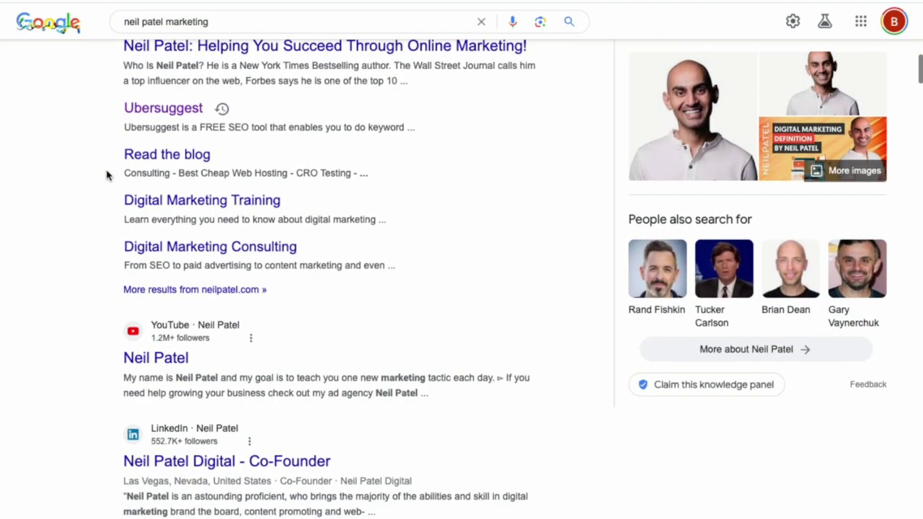
scroll(106, 175, "down", 1)
scroll(106, 175, "down", 1)
scroll(106, 175, "down", 1)
scroll(106, 175, "down", 2)
scroll(106, 175, "down", 3)
scroll(106, 175, "down", 1)
scroll(106, 175, "down", 3)
scroll(106, 175, "down", 1)
scroll(106, 175, "up", 1)
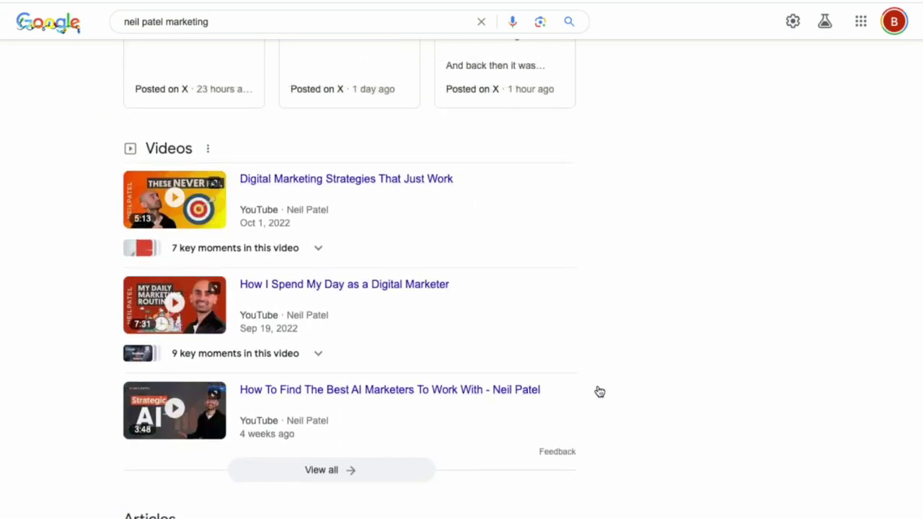
scroll(627, 387, "down", 3)
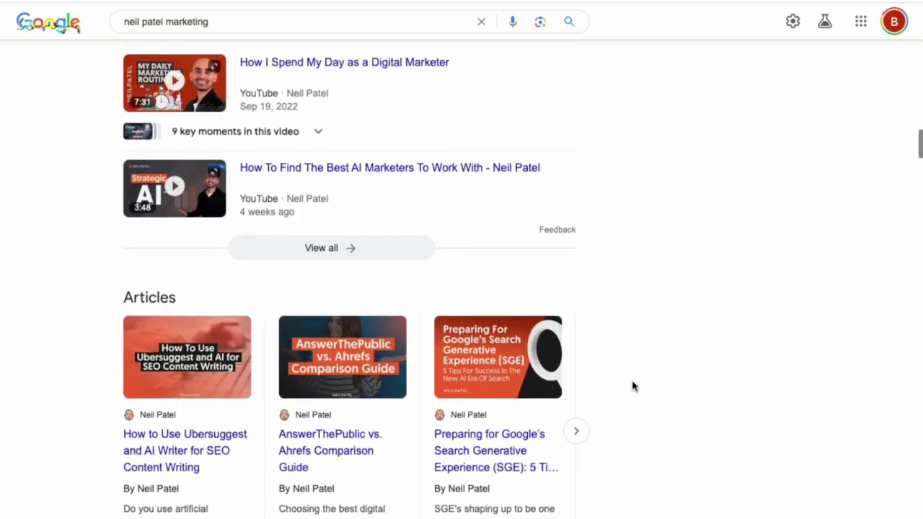
scroll(631, 387, "down", 2)
scroll(632, 387, "up", 4)
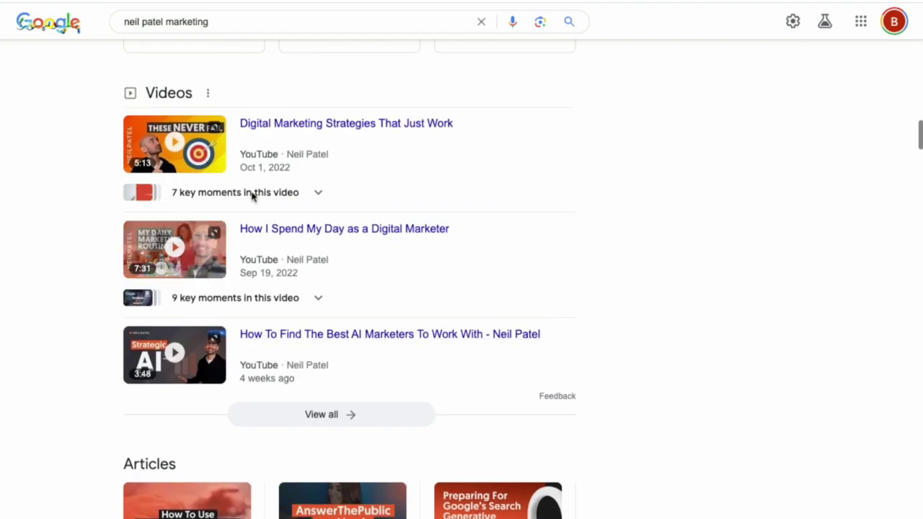
scroll(317, 223, "down", 3)
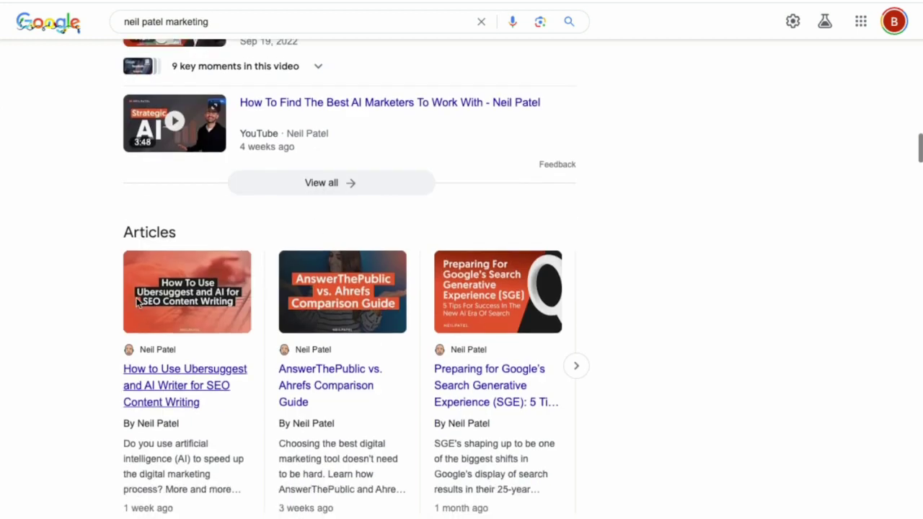
scroll(632, 292, "down", 1)
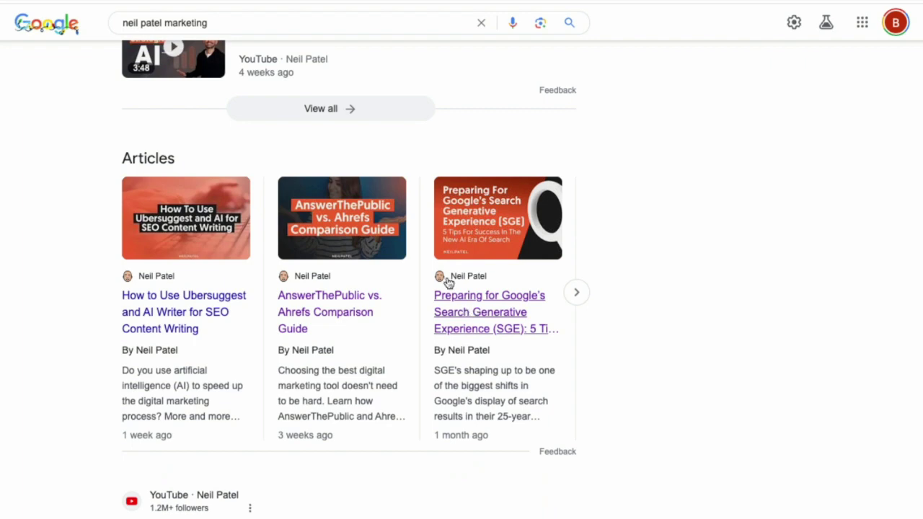
scroll(447, 283, "down", 2)
scroll(447, 284, "up", 1)
scroll(447, 283, "up", 3)
scroll(447, 284, "up", 2)
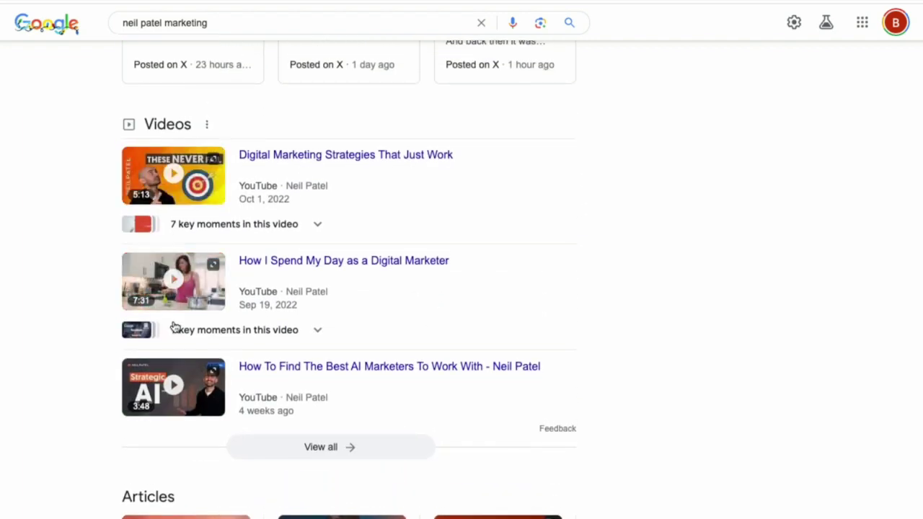
scroll(165, 412, "down", 2)
scroll(177, 412, "down", 2)
scroll(464, 408, "down", 1)
scroll(465, 408, "down", 2)
scroll(465, 408, "down", 2)
scroll(465, 408, "down", 1)
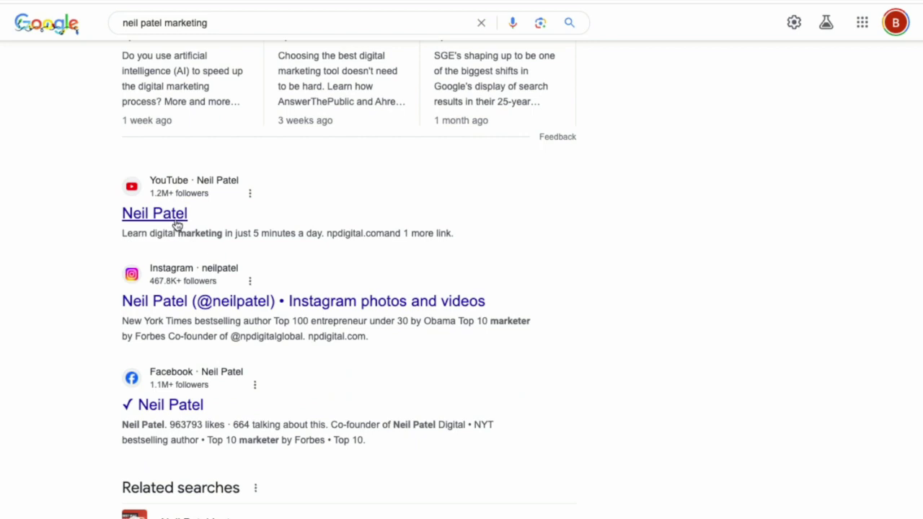
scroll(179, 225, "down", 1)
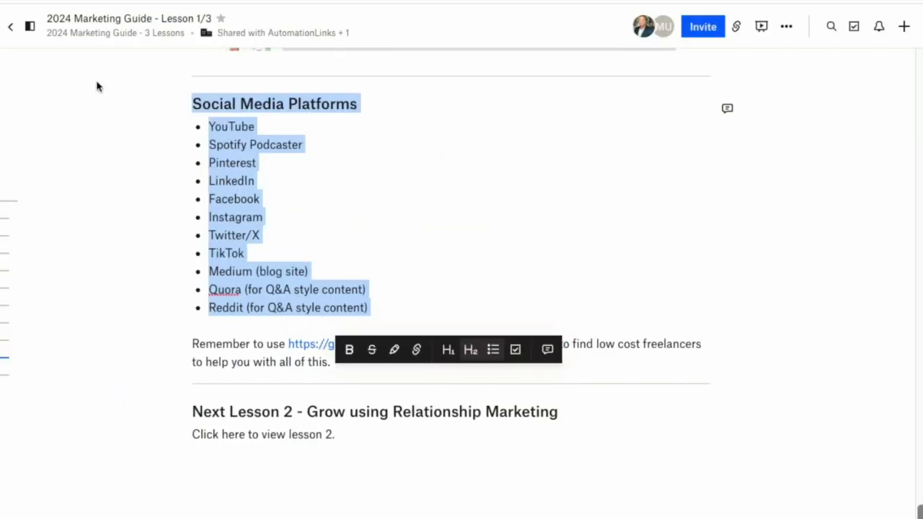
- Review the highlighted Social Media Platforms list in the 2024 Marketing Guide, then scroll toward the top
scroll(381, 192, "up", 2)
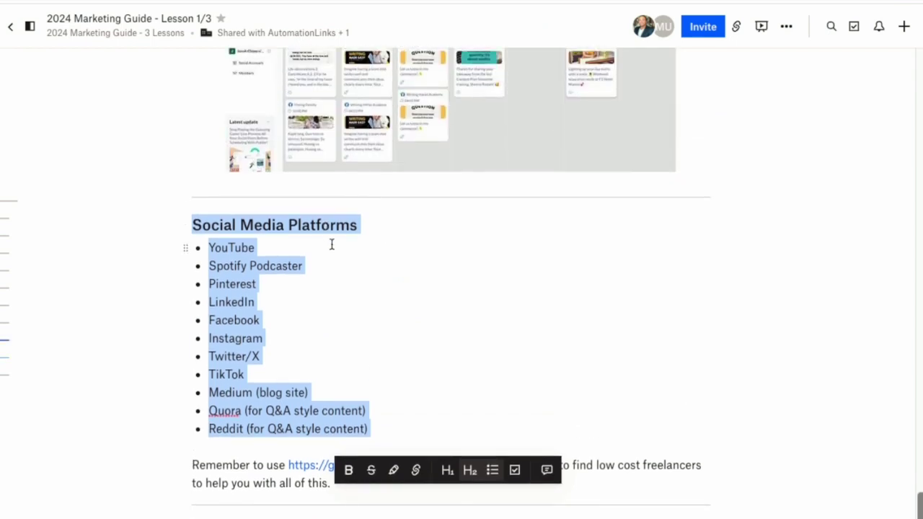
scroll(332, 243, "up", 4)
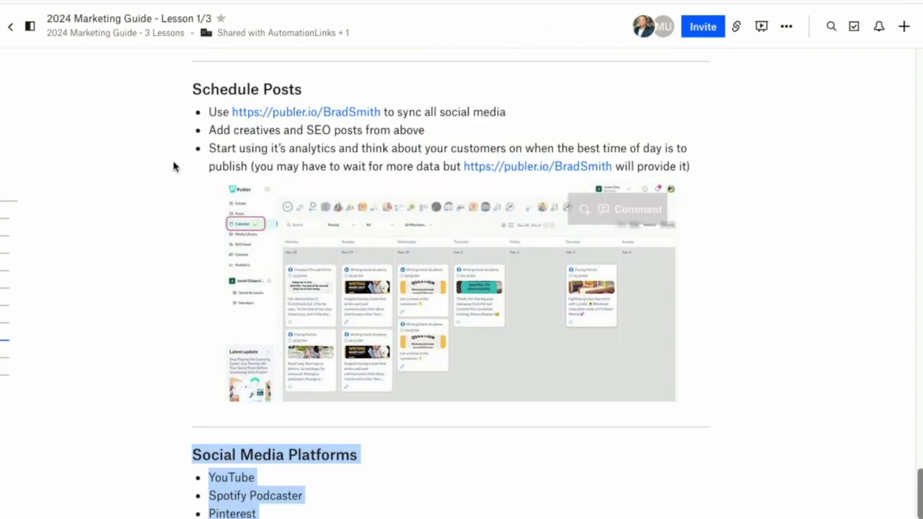
scroll(496, 174, "down", 1)
scroll(494, 173, "down", 3)
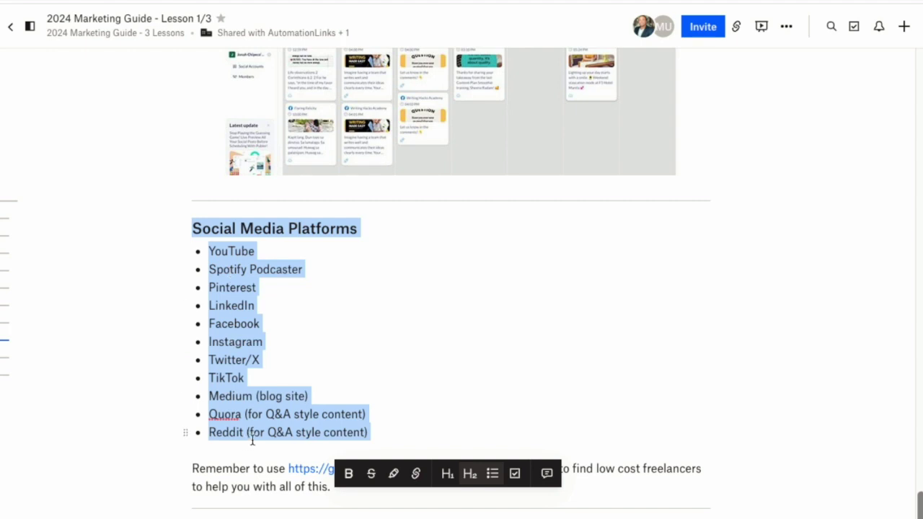
scroll(252, 441, "up", 1)
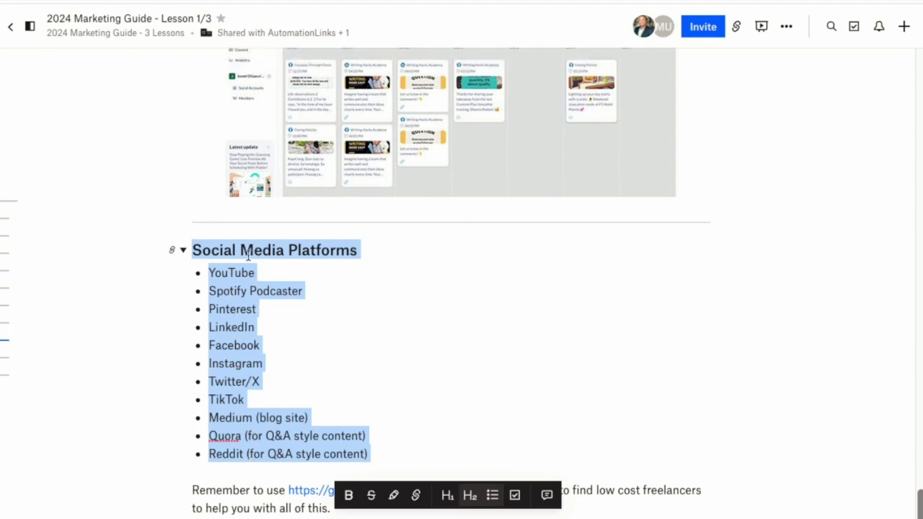
scroll(234, 271, "up", 3)
scroll(236, 273, "up", 10)
- Scroll the marketing guide until the whole platform list, YouTube through Reddit, is visible
scroll(236, 277, "up", 10)
scroll(238, 279, "up", 10)
scroll(238, 279, "up", 10)
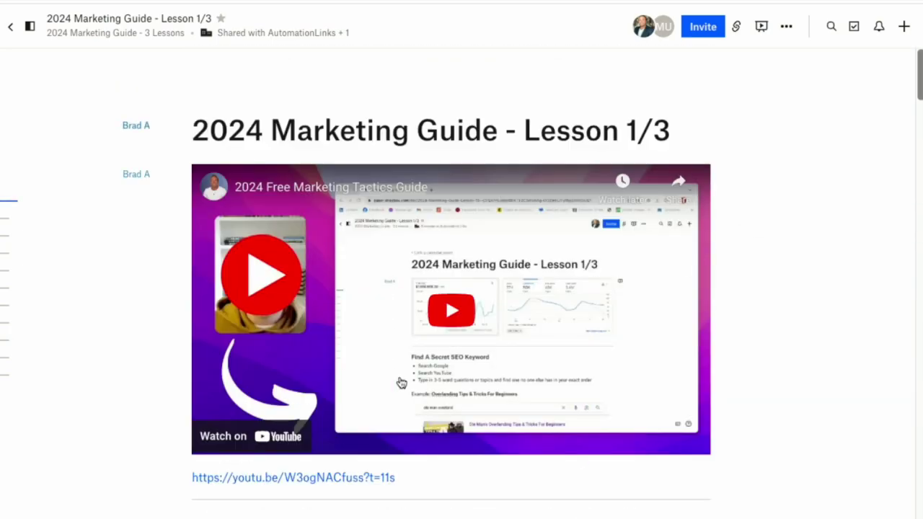
scroll(402, 380, "down", 5)
scroll(428, 255, "down", 3)
mouse_move(308, 153)
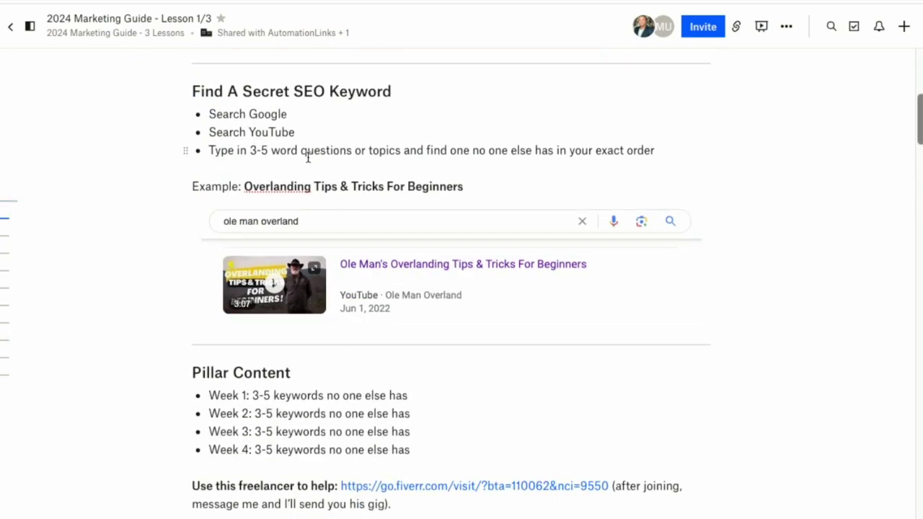
scroll(315, 162, "down", 3)
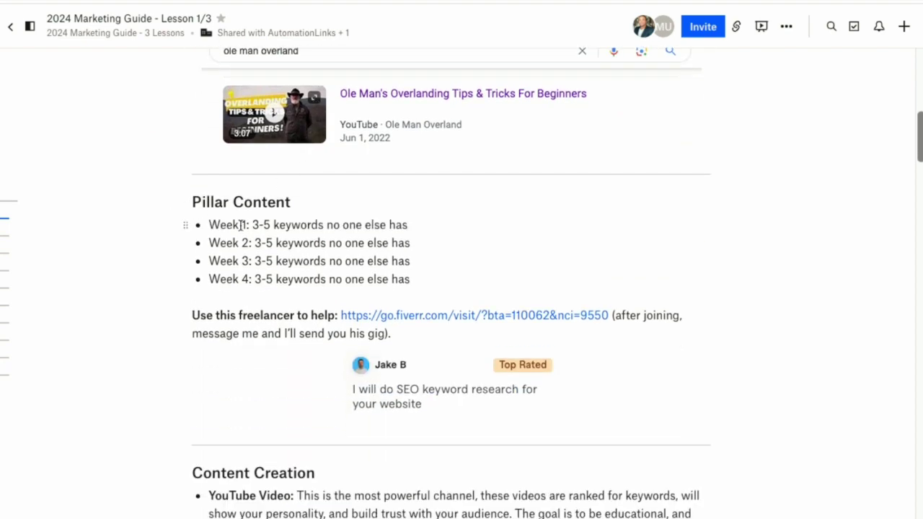
scroll(430, 233, "down", 7)
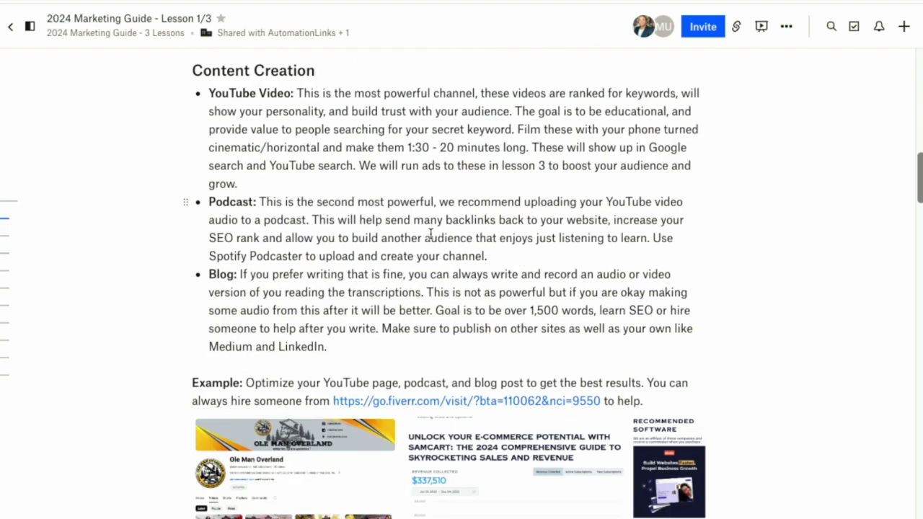
scroll(325, 173, "up", 1)
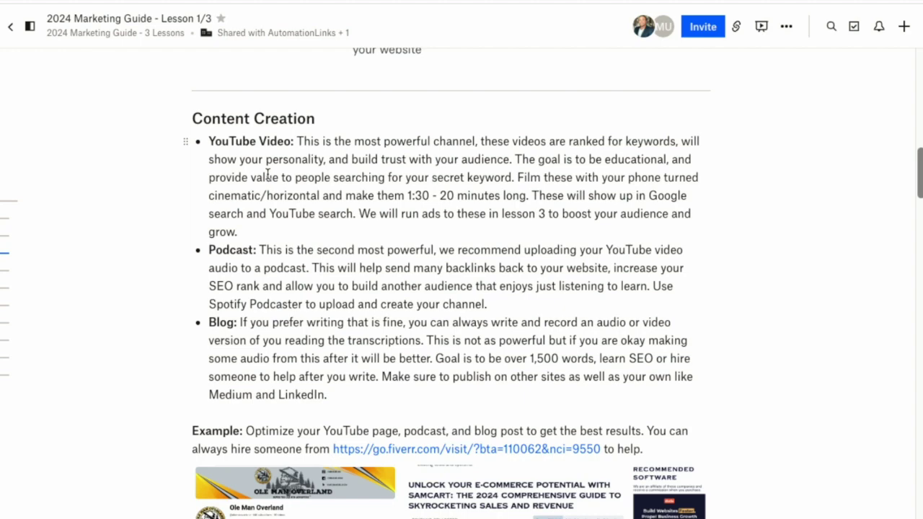
scroll(442, 341, "down", 1)
scroll(442, 341, "down", 7)
scroll(442, 341, "down", 4)
scroll(442, 341, "down", 3)
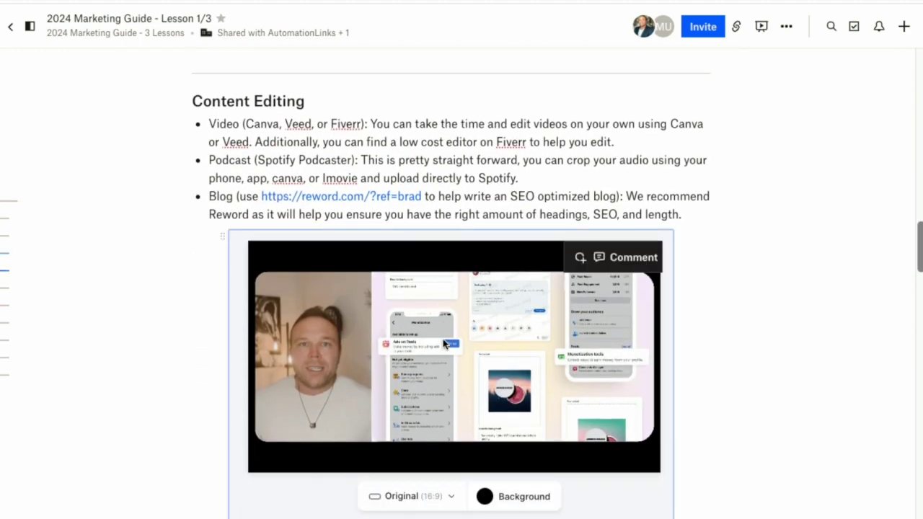
scroll(443, 343, "down", 6)
scroll(442, 343, "down", 2)
scroll(442, 342, "down", 6)
scroll(442, 339, "down", 2)
scroll(442, 340, "down", 6)
scroll(442, 339, "down", 5)
scroll(443, 339, "down", 3)
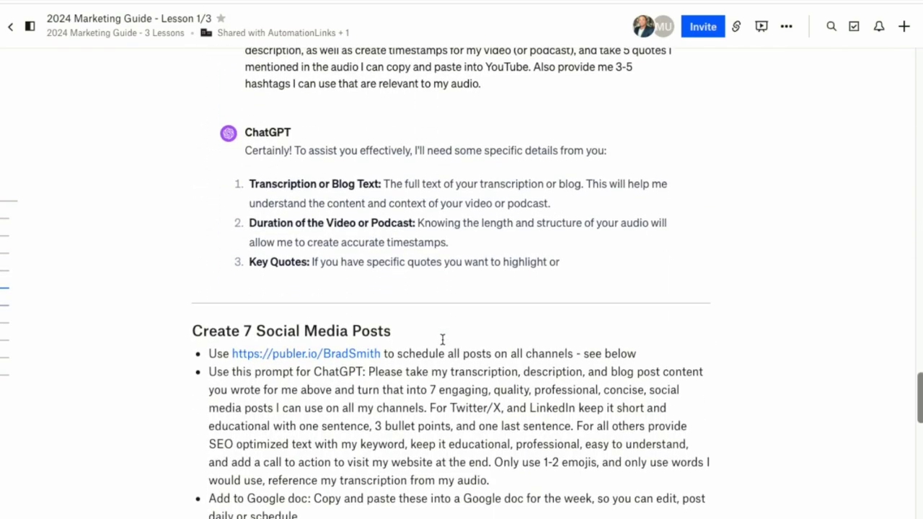
scroll(443, 339, "down", 2)
scroll(443, 339, "down", 3)
scroll(442, 339, "down", 2)
scroll(380, 361, "down", 2)
scroll(382, 363, "down", 4)
scroll(382, 356, "down", 2)
scroll(381, 354, "down", 3)
scroll(381, 360, "down", 2)
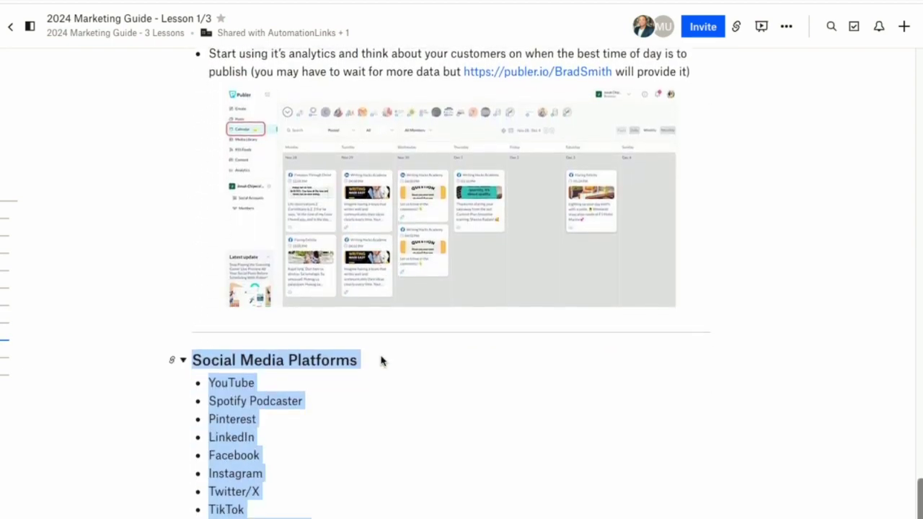
scroll(381, 354, "down", 2)
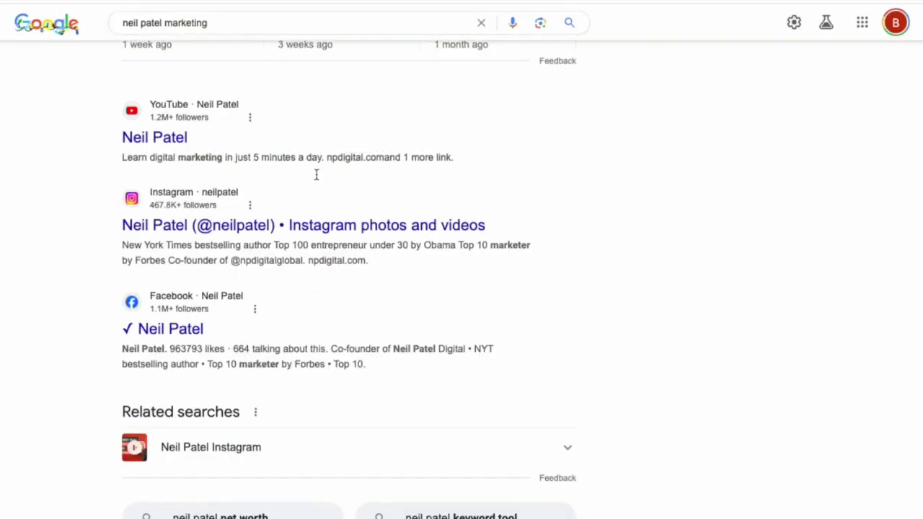
- Scroll the 'neil patel marketing' results to Neil Patel's YouTube channel result
scroll(317, 174, "up", 5)
scroll(324, 183, "up", 5)
scroll(324, 184, "up", 5)
scroll(324, 183, "down", 1)
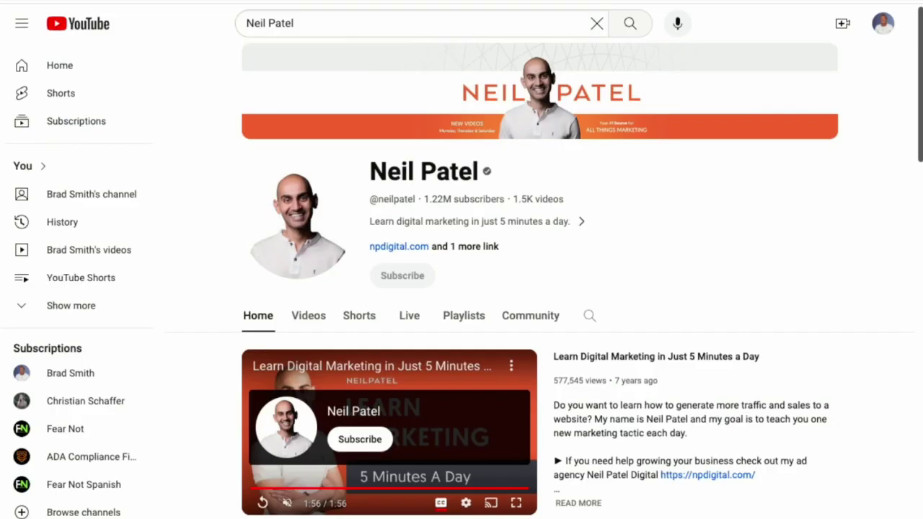
- Show the channel's Videos list and scroll through the uploads
left_click(306, 319)
scroll(862, 336, "down", 3)
scroll(861, 337, "down", 1)
scroll(901, 309, "down", 1)
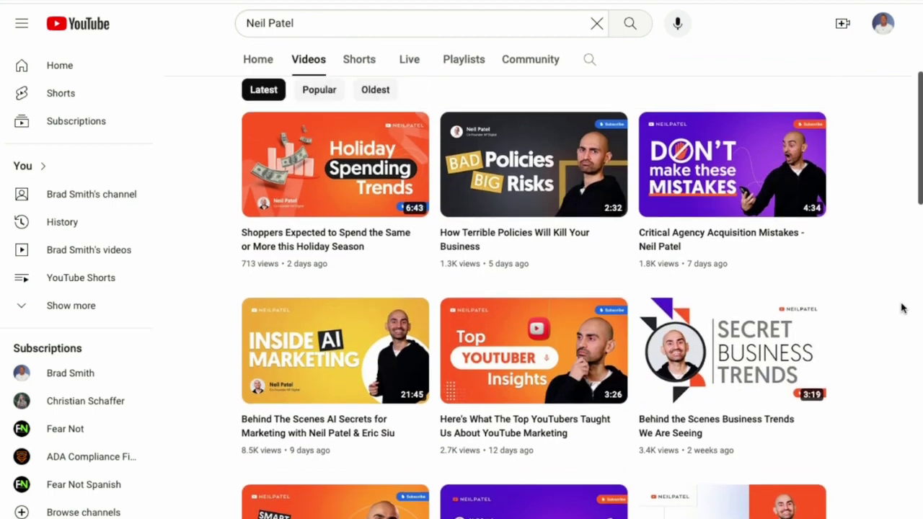
scroll(900, 309, "up", 1)
scroll(860, 272, "down", 1)
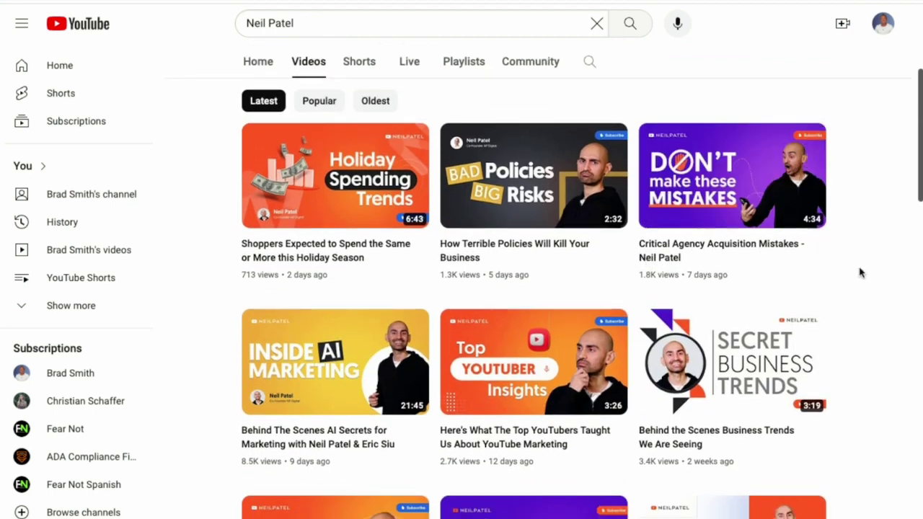
scroll(803, 270, "down", 2)
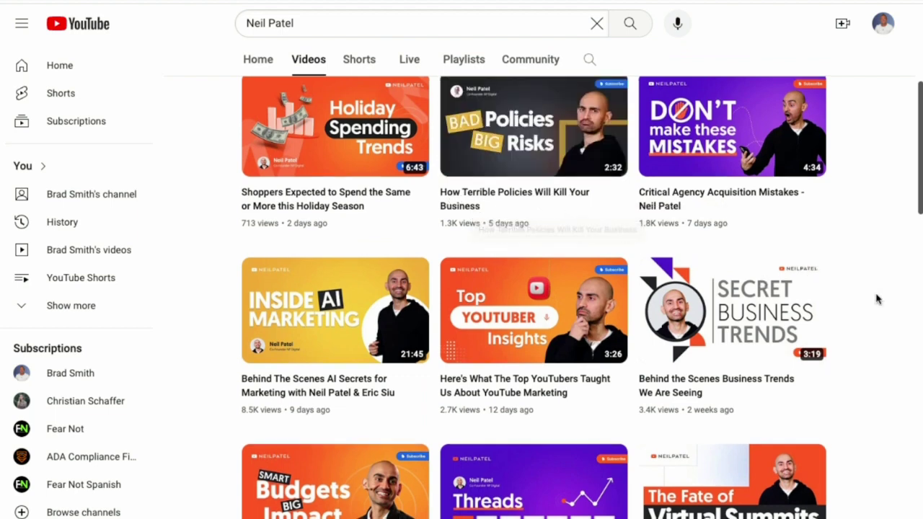
scroll(878, 298, "down", 1)
scroll(873, 299, "down", 1)
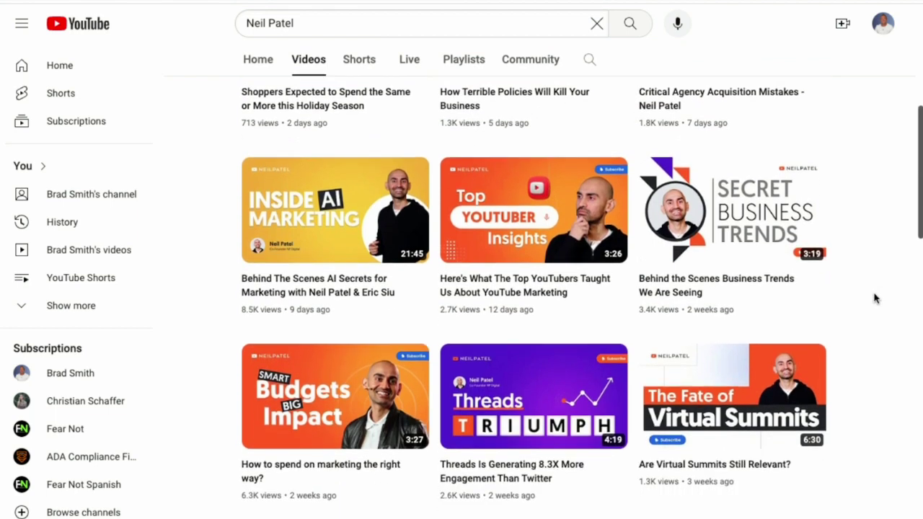
scroll(874, 299, "down", 1)
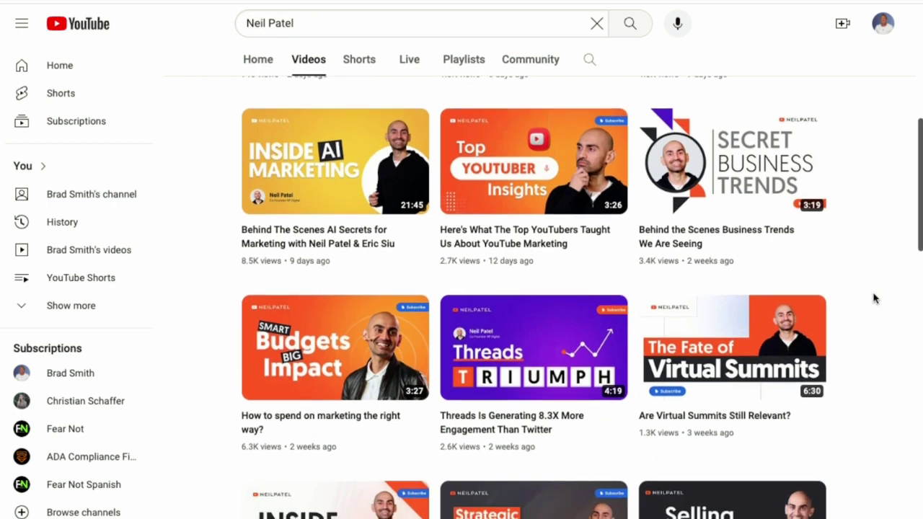
scroll(874, 298, "down", 1)
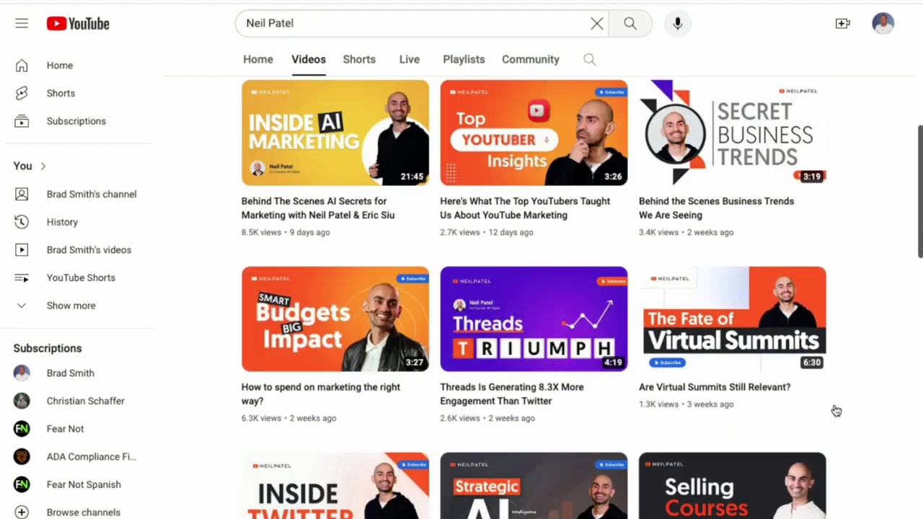
scroll(838, 410, "down", 3)
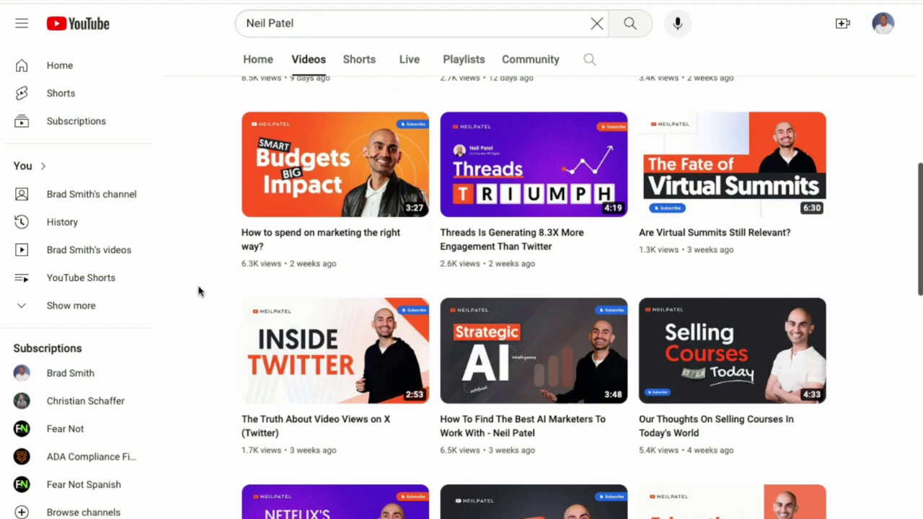
scroll(203, 288, "down", 1)
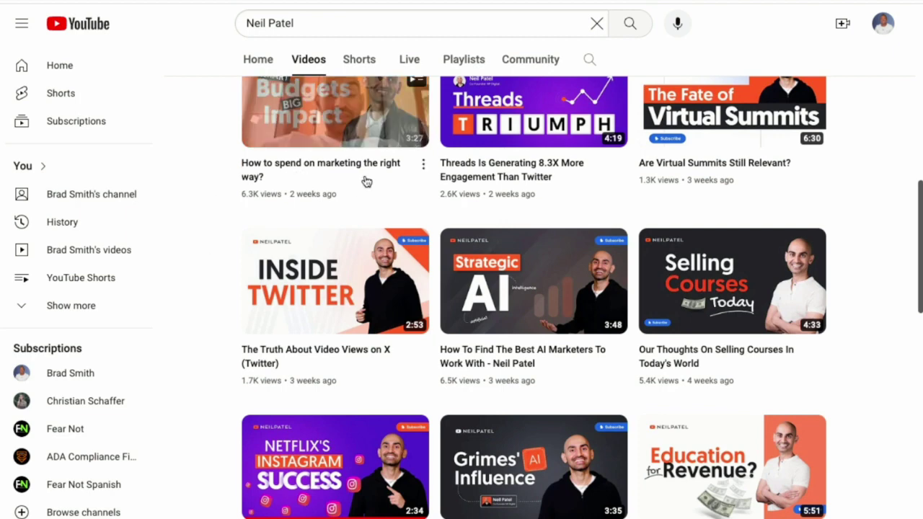
- Open the 'How to spend on marketing the right way?' video and select its title
left_click(291, 168)
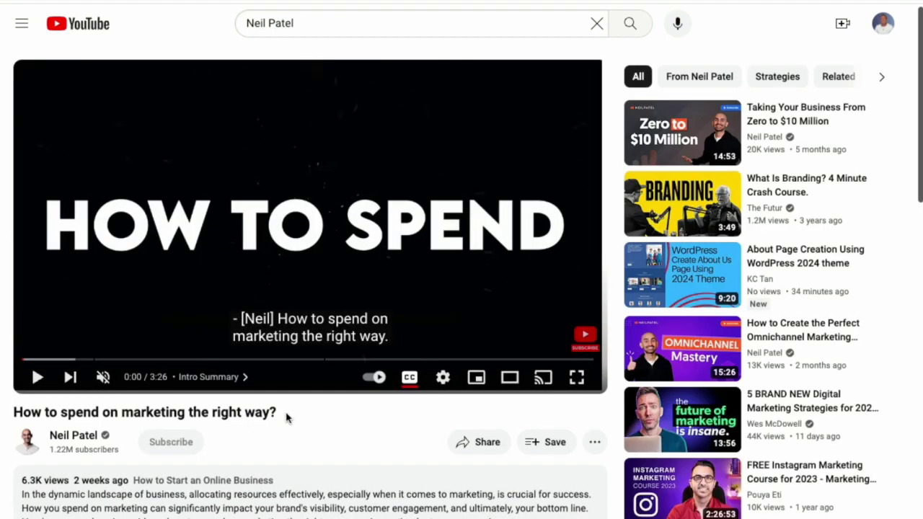
scroll(173, 369, "down", 1)
left_click_drag(16, 337, 292, 340)
key("ctrl+c")
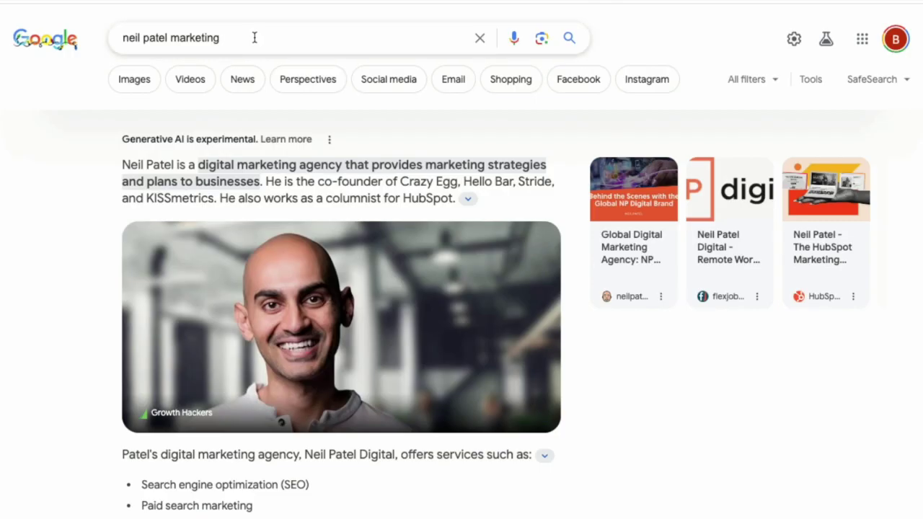
- Search Google for the pasted title 'How to spend on marketing the right way?'
left_click_drag(254, 38, 104, 37)
key("ctrl+v")
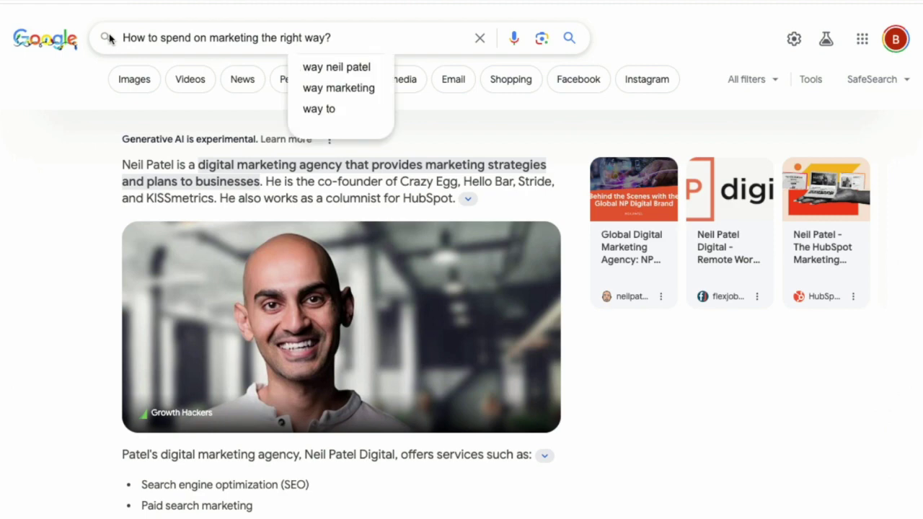
key("Return")
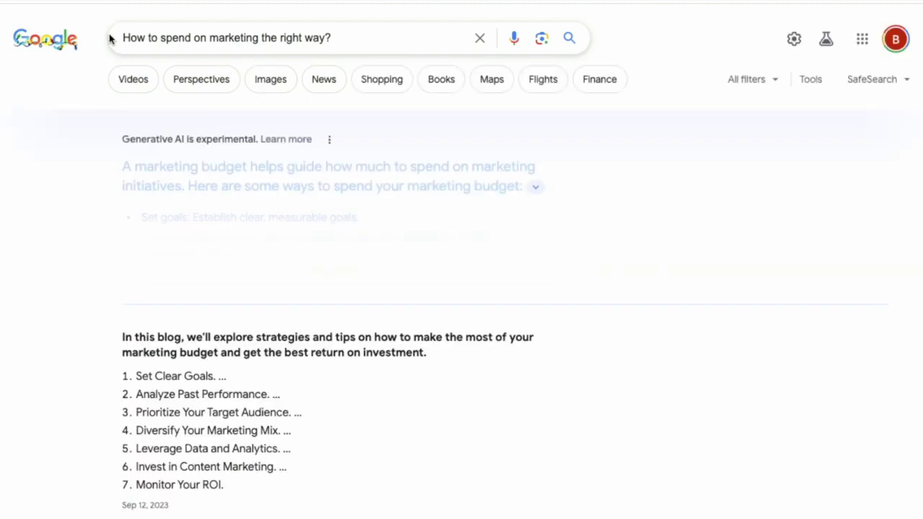
- Expand the full AI overview and highlight its opening sentence
left_click(354, 264)
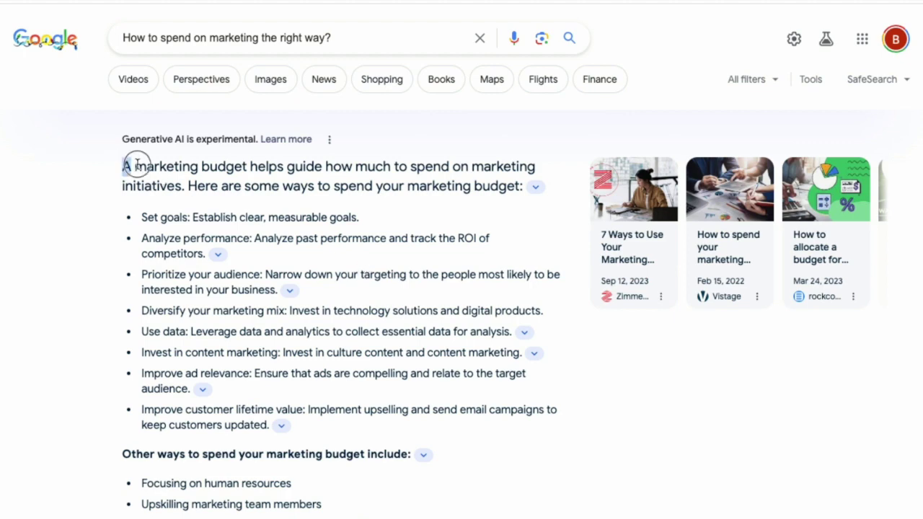
left_click_drag(124, 167, 479, 186)
scroll(516, 244, "down", 4)
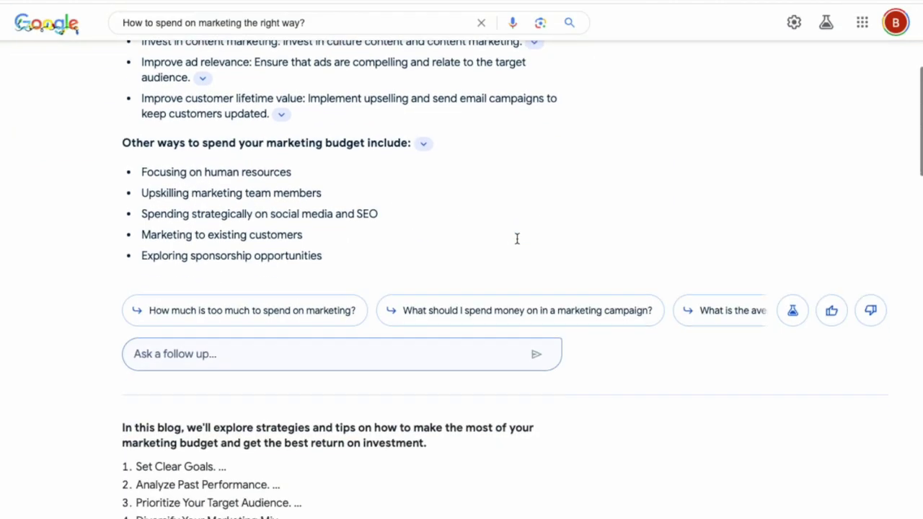
scroll(515, 238, "down", 3)
scroll(516, 238, "down", 1)
scroll(517, 240, "down", 2)
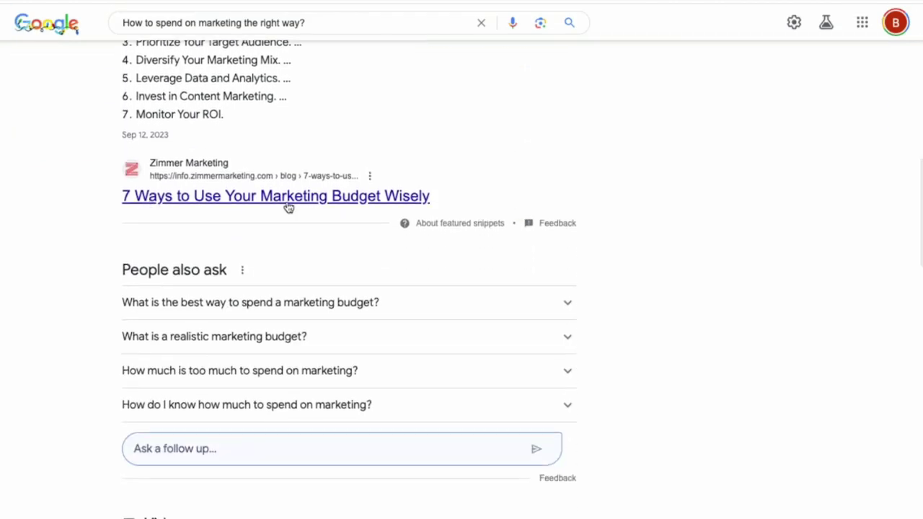
scroll(607, 297, "down", 1)
scroll(606, 297, "down", 3)
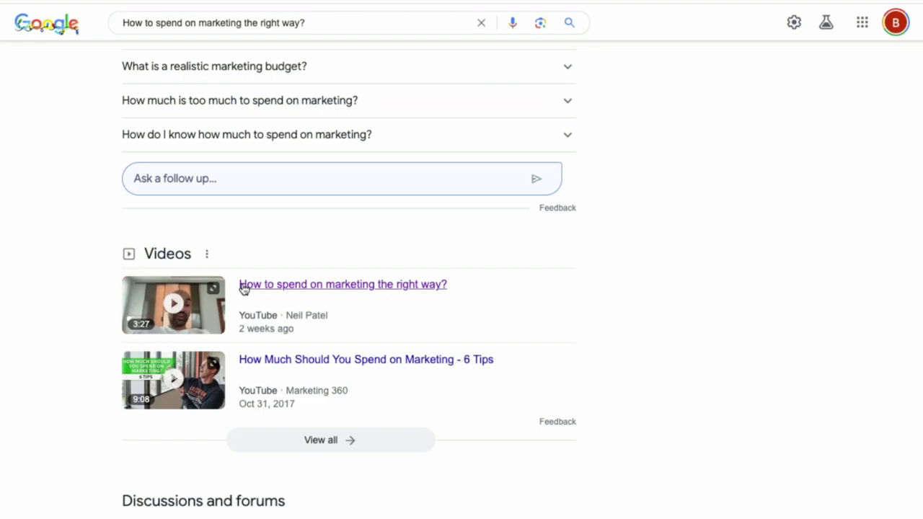
- Review the budgeting tips, featured snippet and Neil Patel's video in the results
scroll(616, 308, "up", 2)
scroll(616, 308, "up", 3)
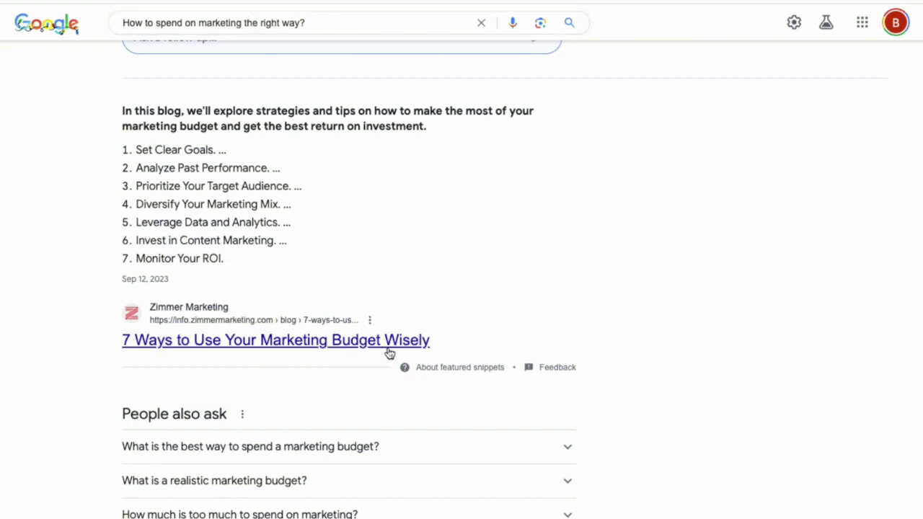
scroll(677, 408, "down", 6)
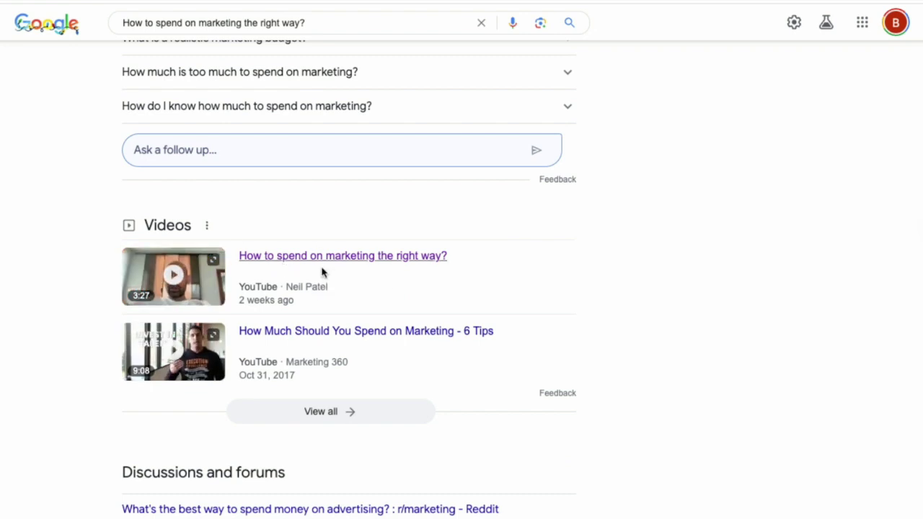
scroll(340, 281, "down", 1)
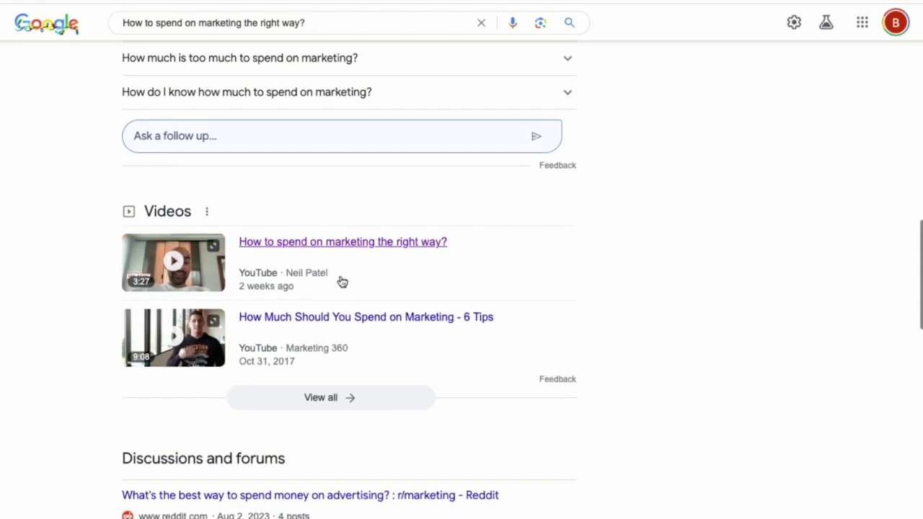
scroll(350, 281, "up", 6)
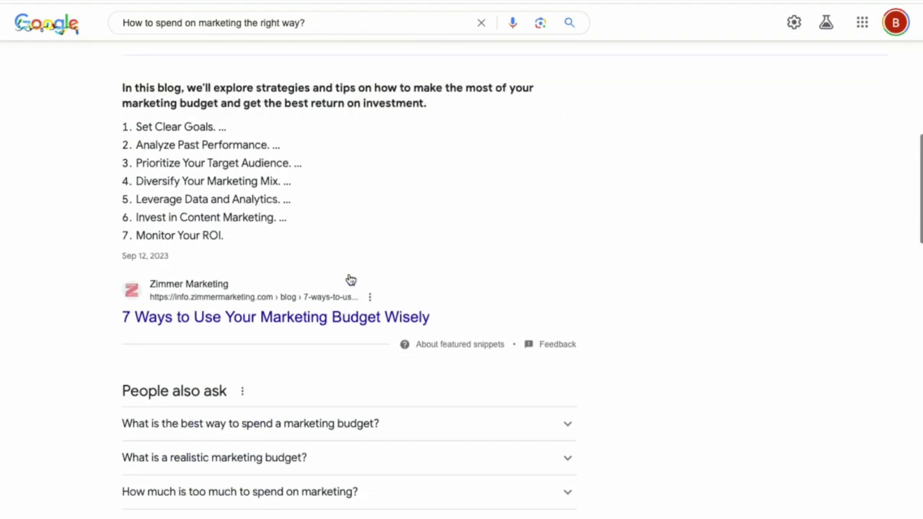
scroll(350, 280, "up", 1)
scroll(350, 280, "up", 1)
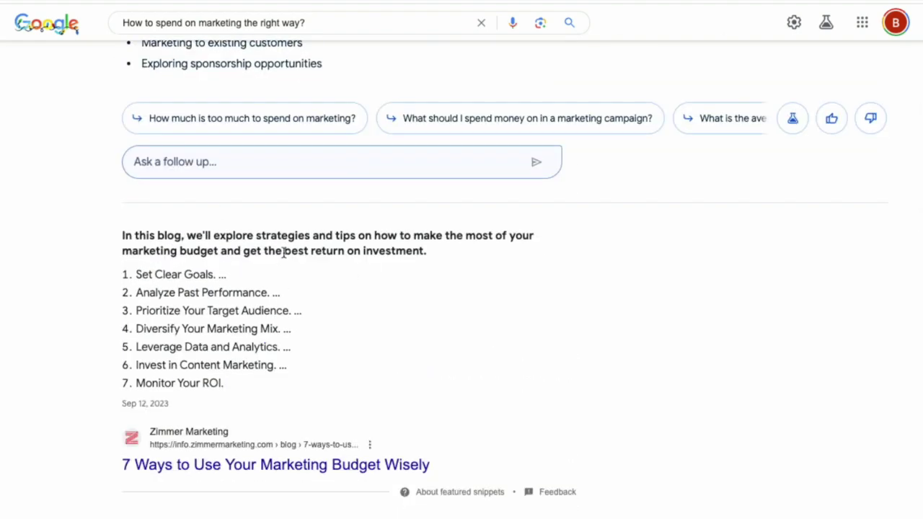
scroll(284, 251, "up", 10)
- Search Google for 'neil patel twitter marketing funnel' and copy the '18 Powerful Twitter Marketing Tips' title
left_click(249, 38)
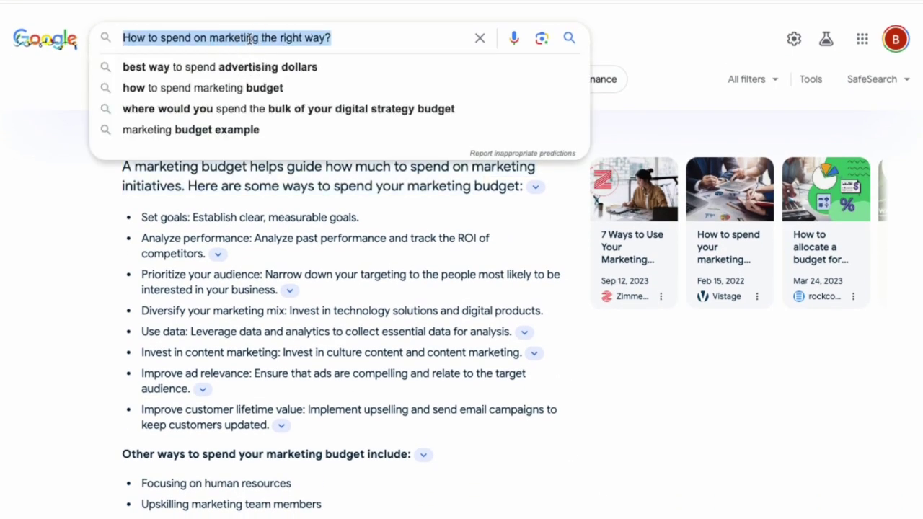
type("neil patel twitter marketing funnel")
key("Return")
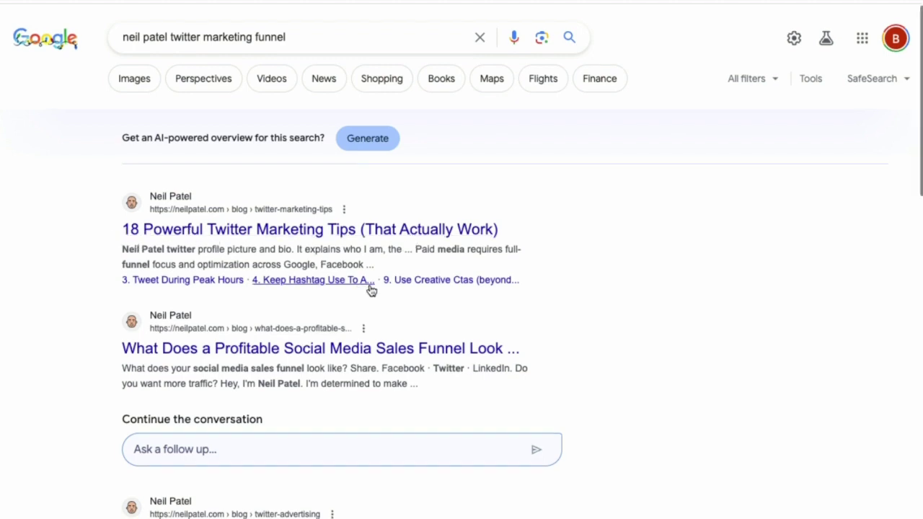
scroll(223, 281, "down", 3)
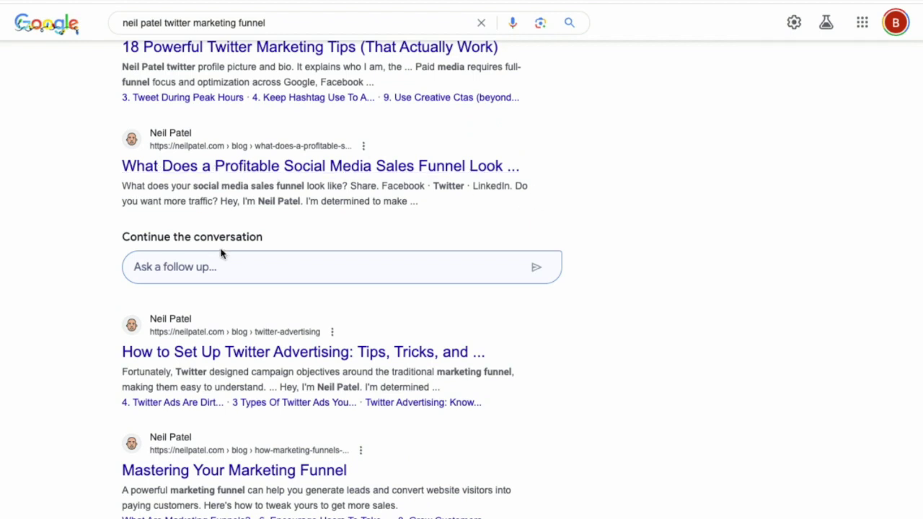
scroll(223, 227, "up", 2)
left_click_drag(99, 186, 353, 187)
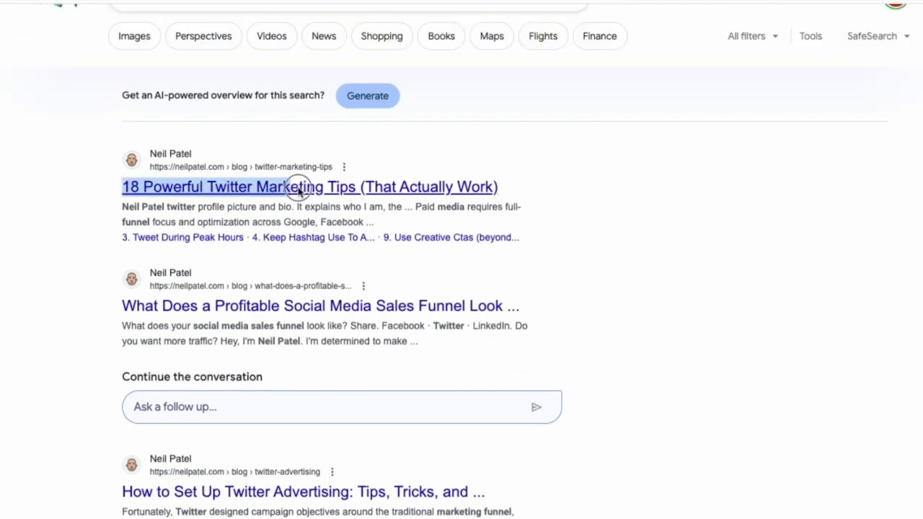
scroll(243, 35, "up", 1)
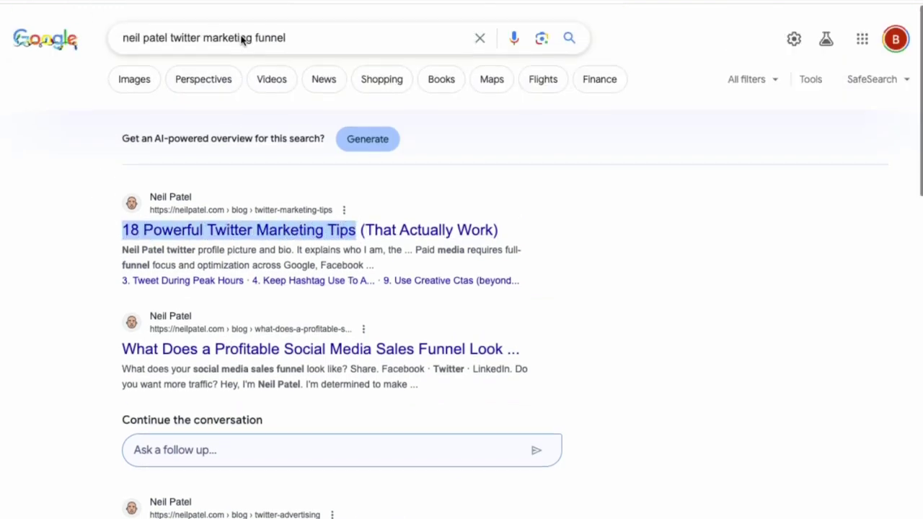
- Search Google for the copied '18 Powerful Twitter Marketing Tips' title
left_click(243, 38)
key("ctrl+a")
type("18 Powerful Twitter Marketing Tips")
key("Return")
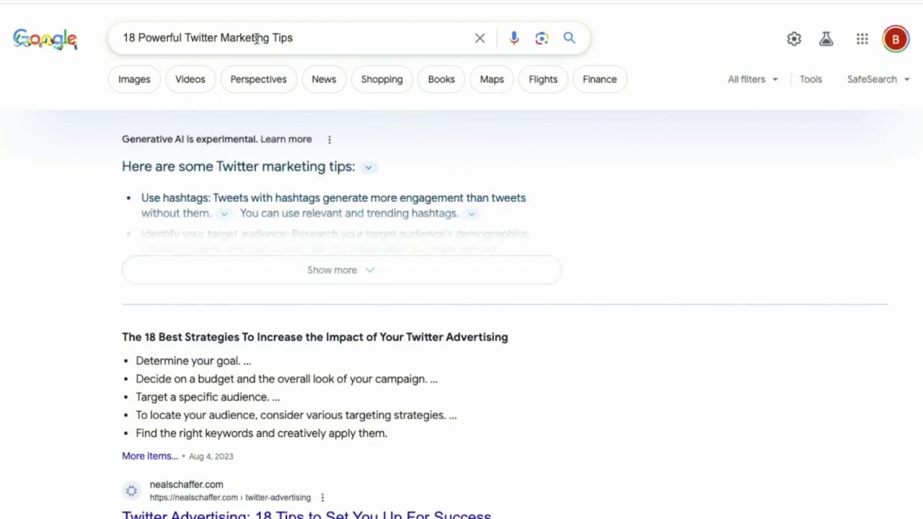
scroll(373, 249, "down", 5)
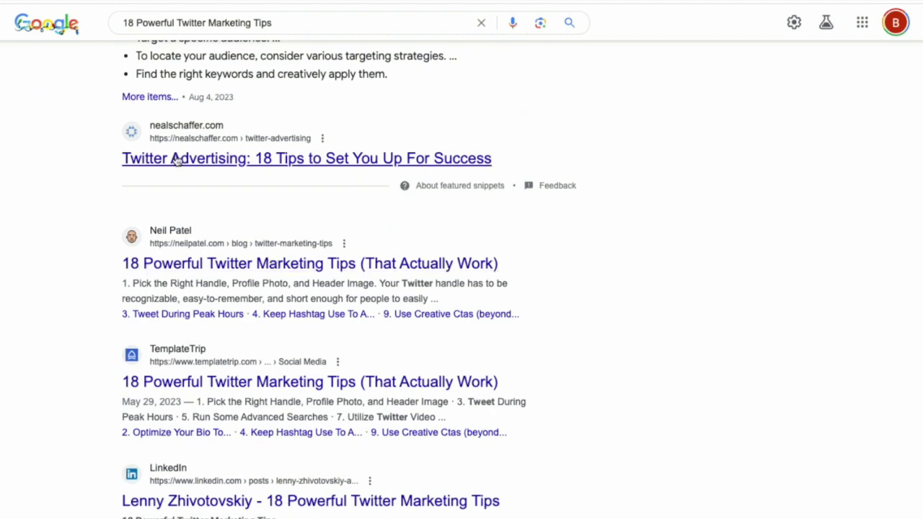
scroll(306, 162, "up", 3)
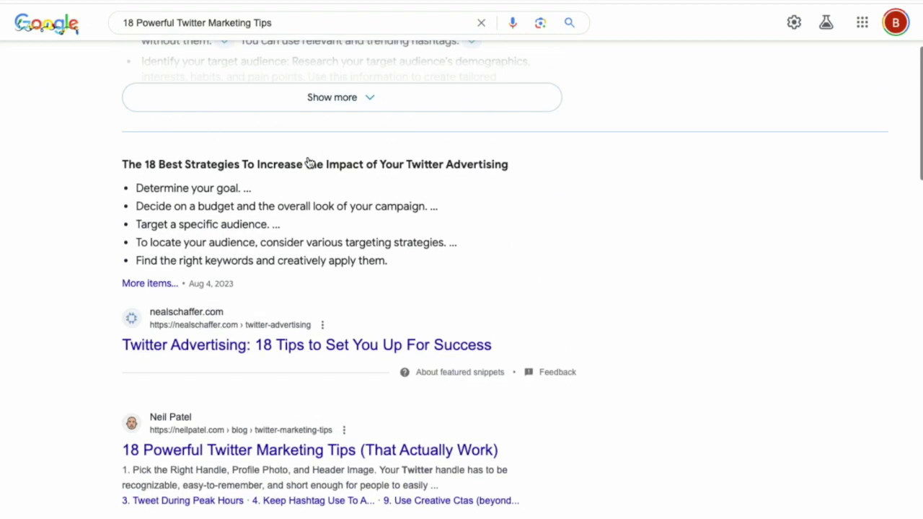
scroll(307, 161, "down", 2)
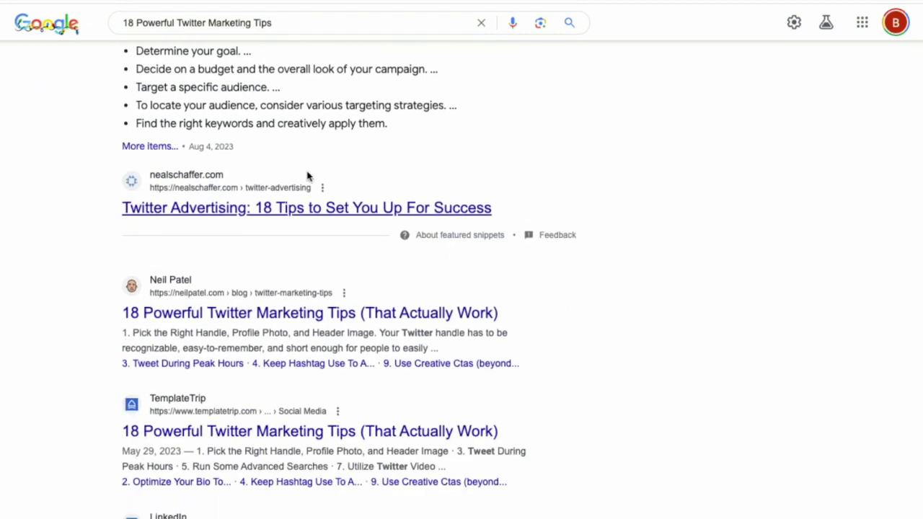
scroll(309, 179, "up", 5)
- Expand the AI overview and its hashtags and brand identity sources, then select the tips text
left_click(350, 274)
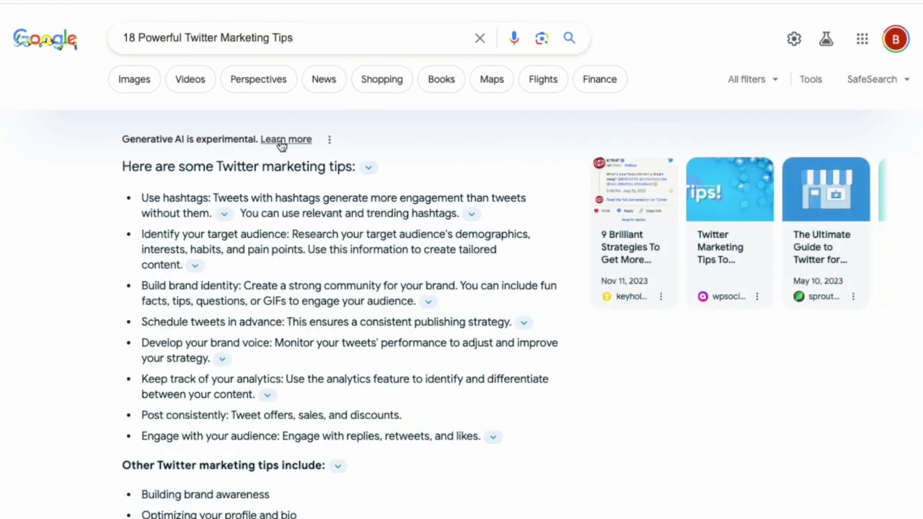
left_click(368, 167)
left_click(471, 299)
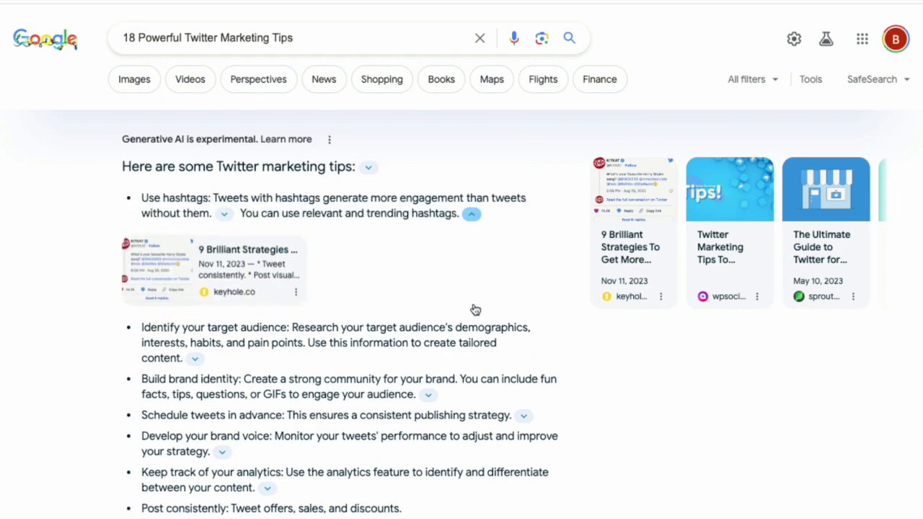
scroll(424, 301, "down", 1)
scroll(353, 274, "down", 1)
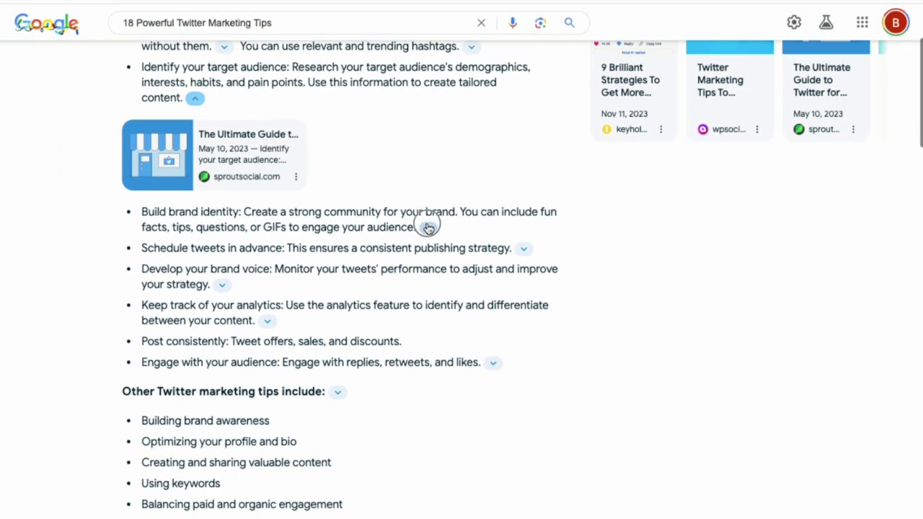
left_click(428, 229)
scroll(420, 295, "up", 3)
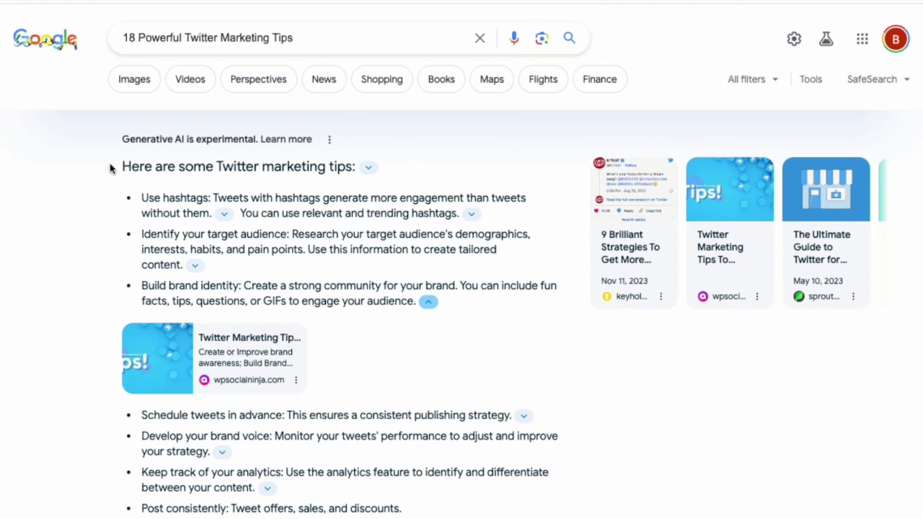
left_click_drag(121, 165, 353, 320)
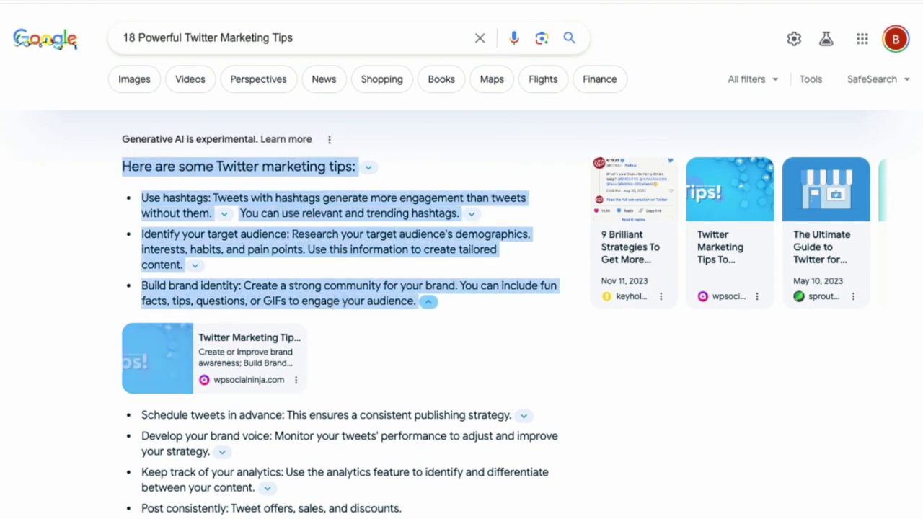
key("ctrl+t")
- Open the 'How to Use HubSpot CRM for Sales' article from AutomationLinks Resources
type("autom")
key("Escape")
key("Return")
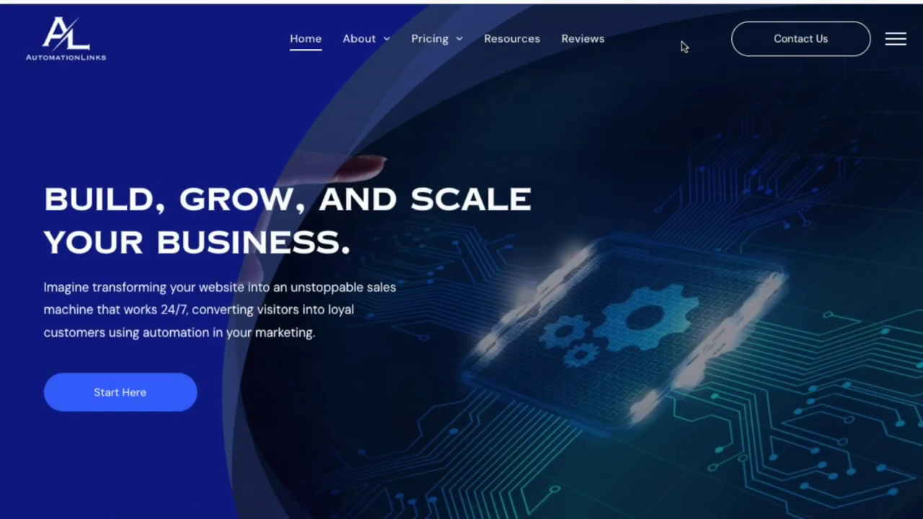
left_click(537, 39)
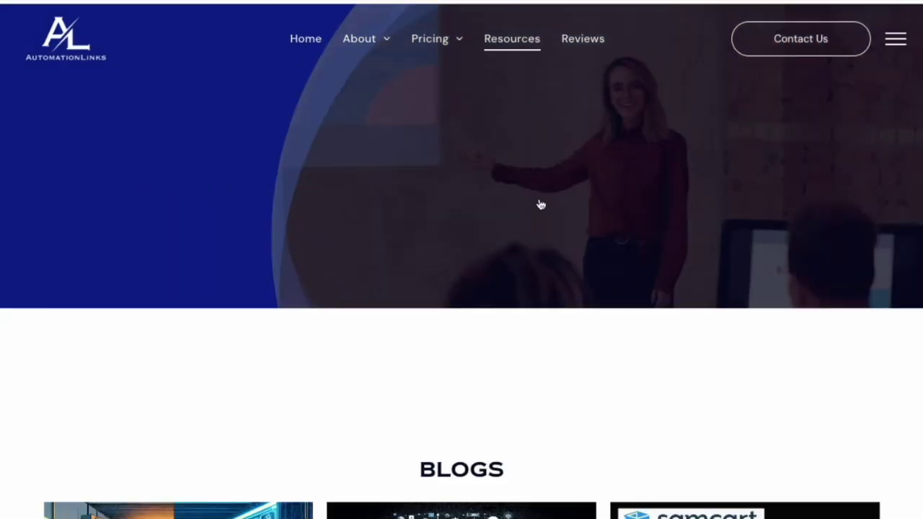
scroll(540, 204, "down", 4)
scroll(195, 230, "down", 1)
left_click(142, 264)
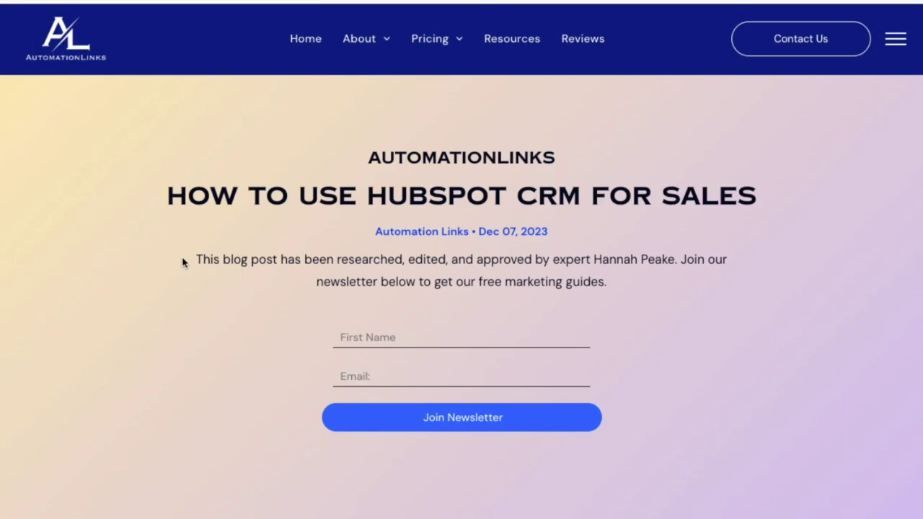
- Highlight the article's four simple tips heading and the tips beneath it
scroll(216, 265, "down", 5)
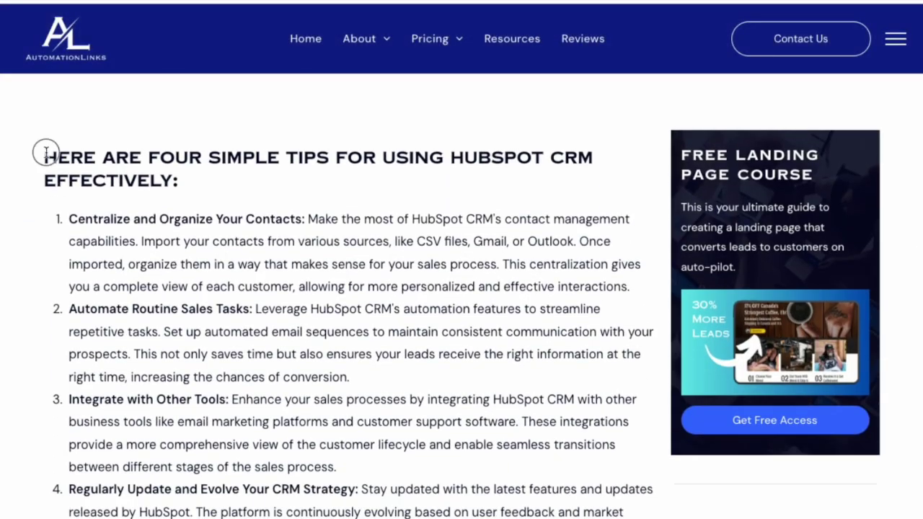
left_click_drag(41, 152, 183, 180)
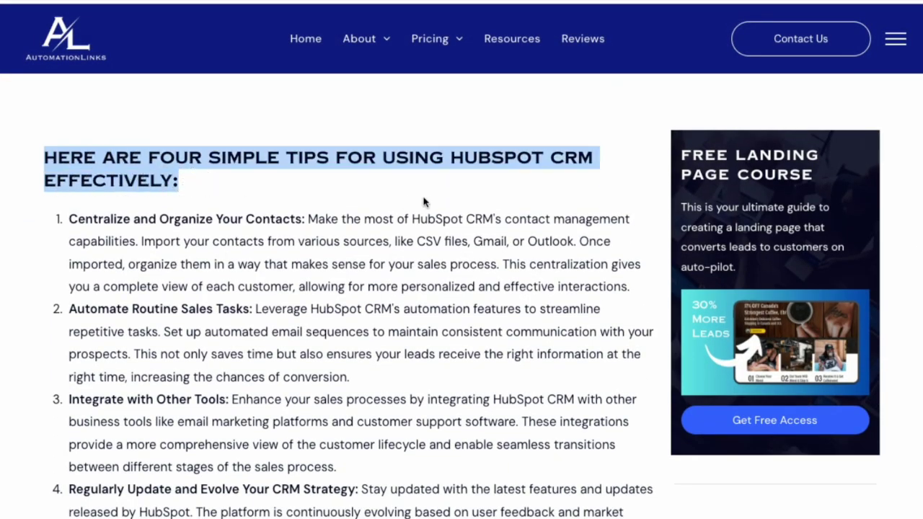
scroll(424, 203, "down", 2)
scroll(424, 203, "up", 1)
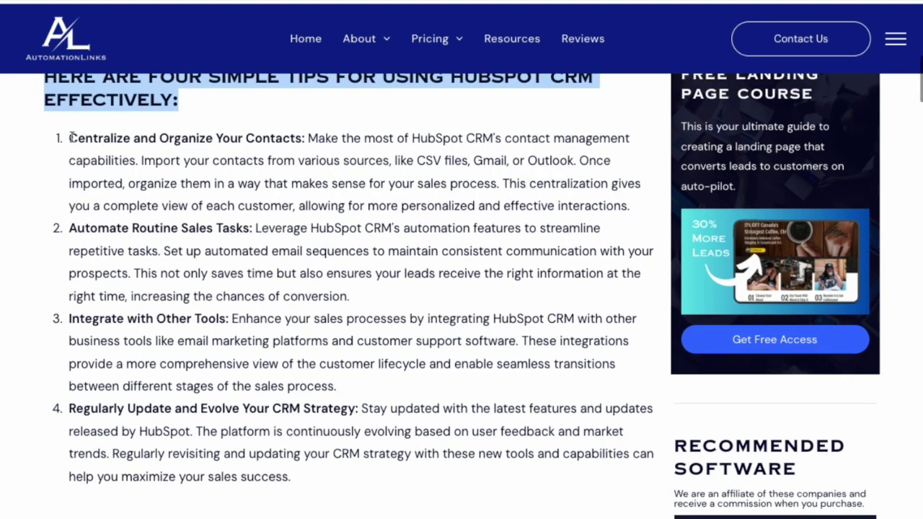
mouse_move(68, 137)
left_mouse_down()
mouse_move(293, 364)
mouse_move(352, 487)
left_mouse_up()
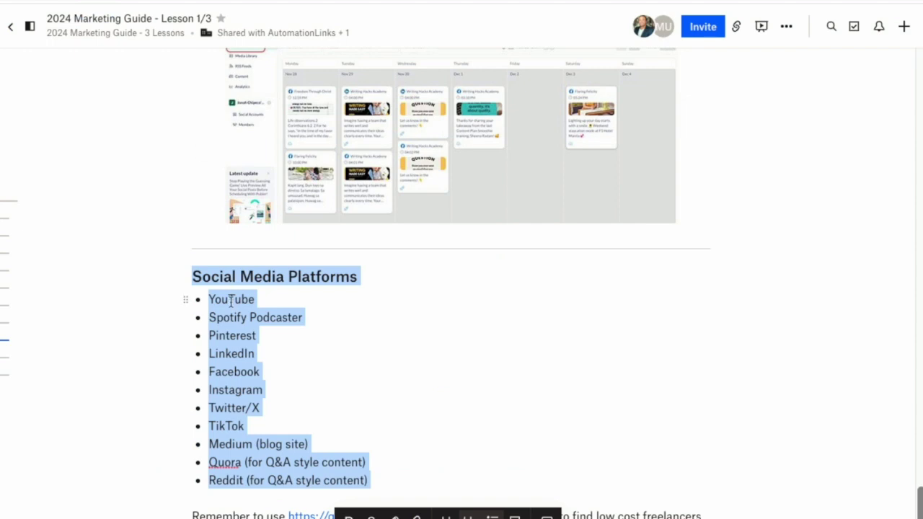
- Number Spotify Podcaster, Pinterest, LinkedIn, TikTok and Quora, adding the 'backlinks' note beside Medium
scroll(230, 301, "down", 1)
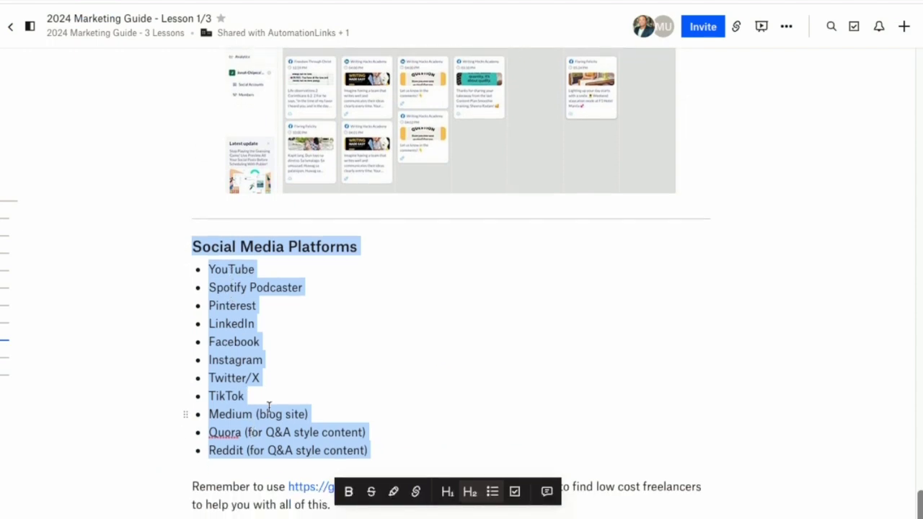
left_click(343, 292)
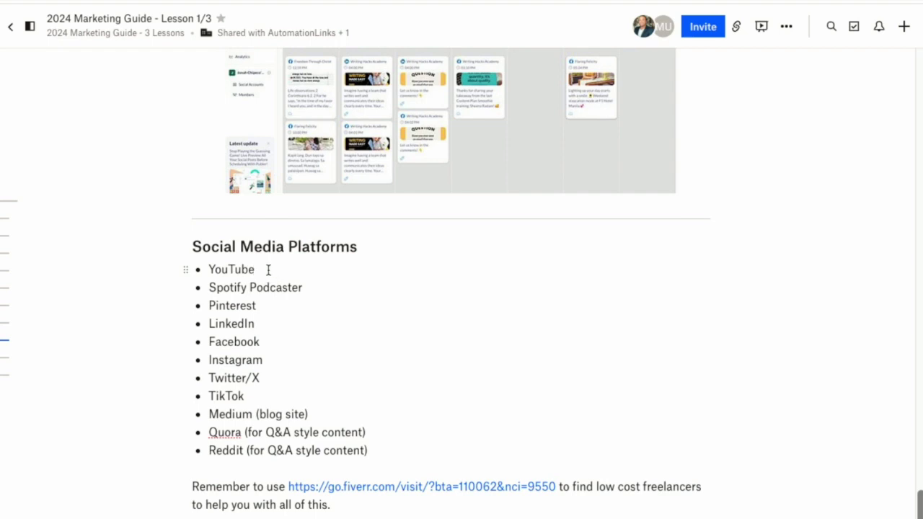
type("-")
left_click(336, 287)
left_click(340, 304)
left_click(333, 324)
scroll(331, 328, "down", 1)
type("- 7")
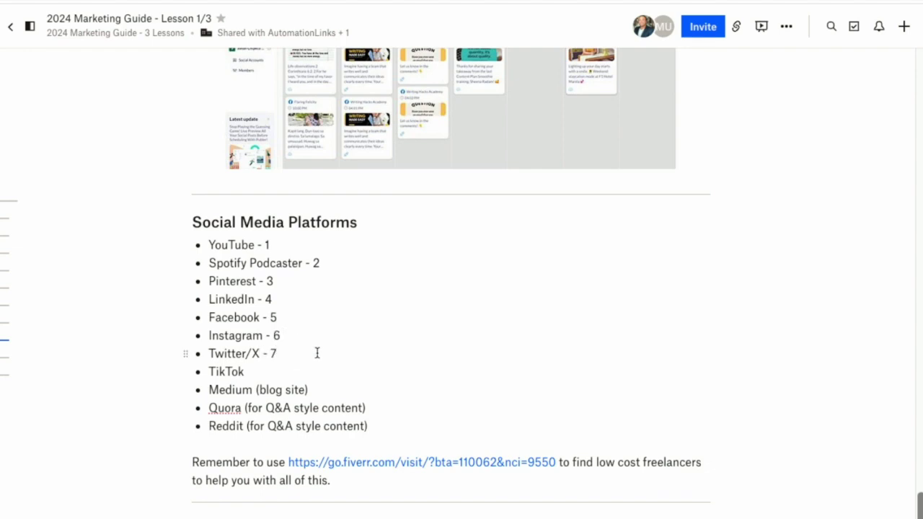
left_click(309, 371)
type("acklinks = 9")
left_click(402, 408)
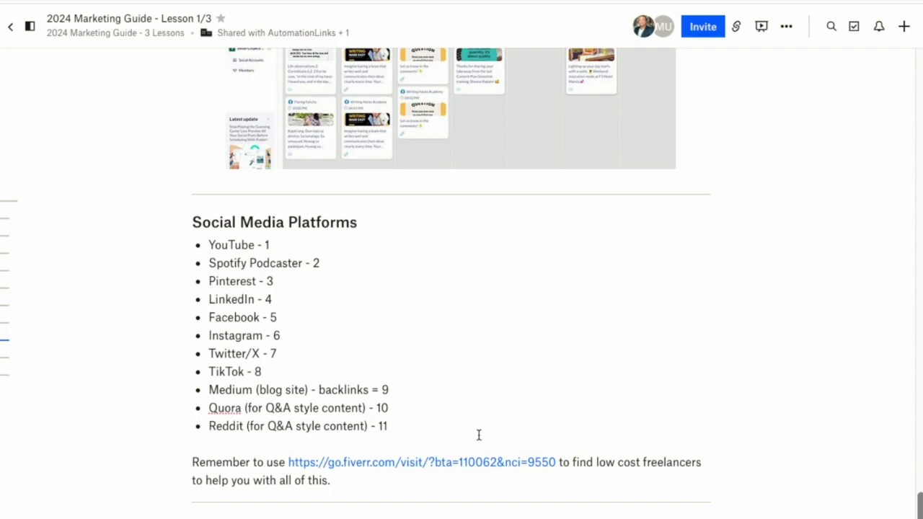
scroll(478, 435, "up", 2)
scroll(478, 435, "up", 5)
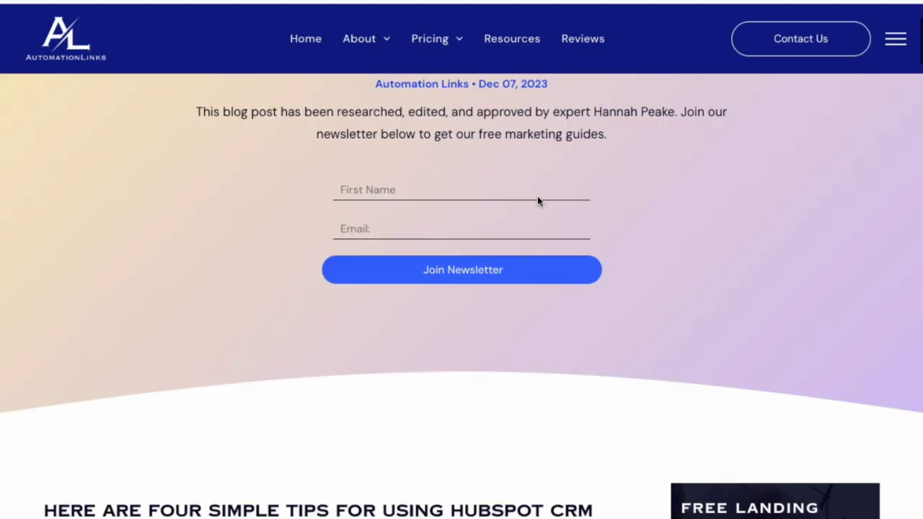
scroll(538, 201, "up", 2)
left_click_drag(168, 195, 756, 196)
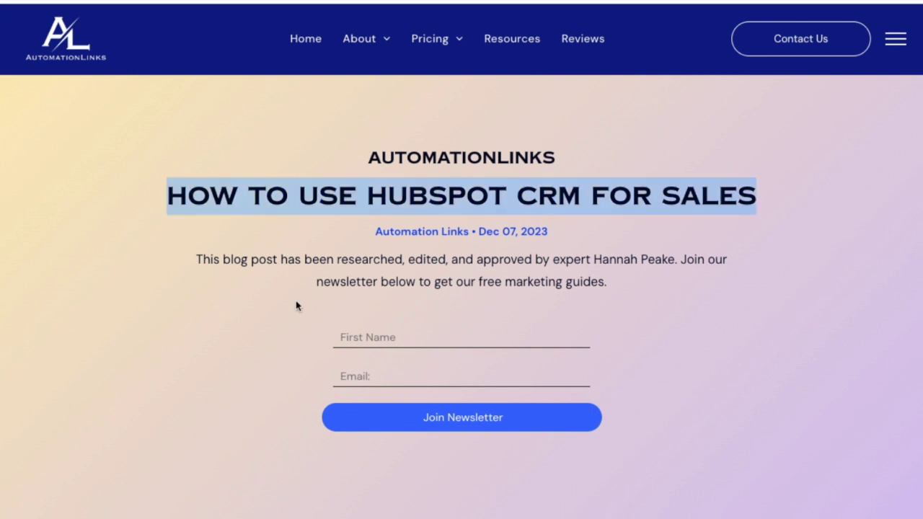
scroll(296, 306, "down", 1)
scroll(296, 306, "down", 5)
scroll(296, 306, "down", 3)
scroll(299, 306, "down", 3)
scroll(301, 305, "down", 4)
scroll(301, 306, "down", 5)
scroll(301, 305, "down", 5)
scroll(301, 298, "down", 4)
scroll(301, 299, "down", 5)
scroll(300, 298, "down", 4)
scroll(300, 298, "down", 2)
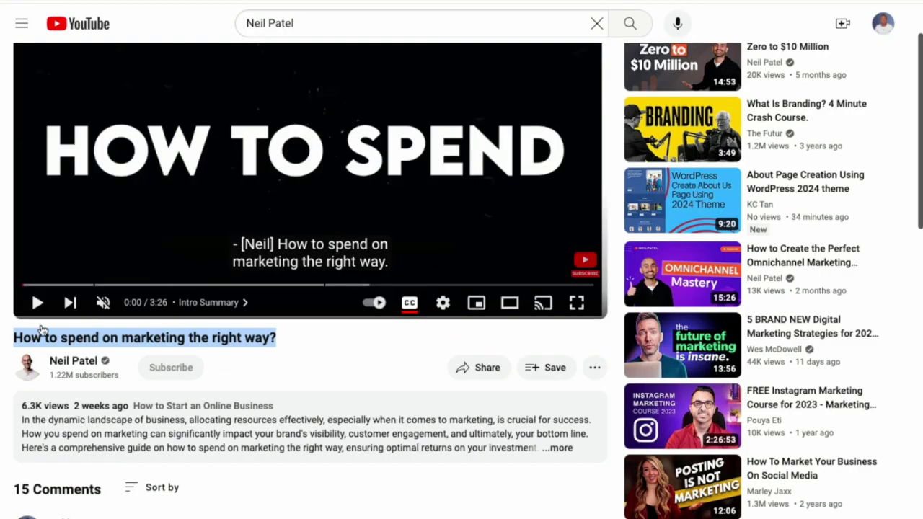
- Open Neil Patel's YouTube channel and scroll through its Videos tab uploads
left_click(32, 369)
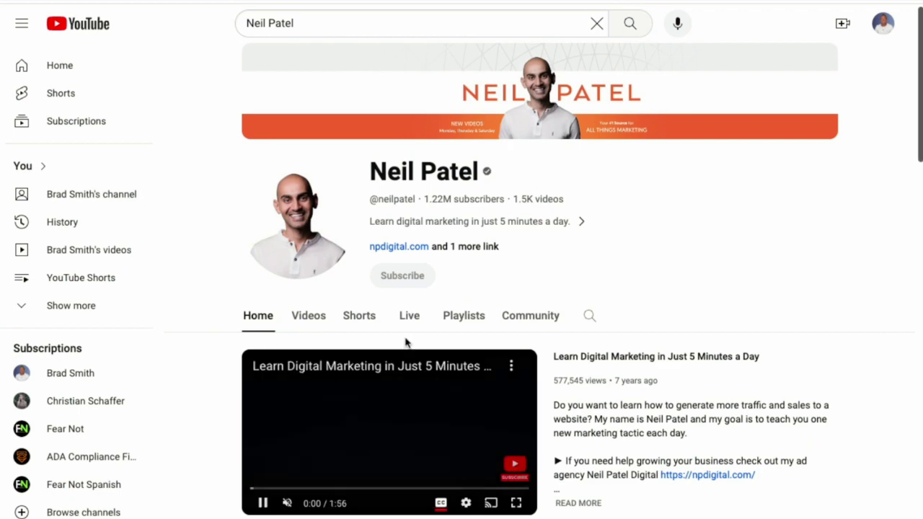
left_click(312, 323)
scroll(862, 361, "down", 4)
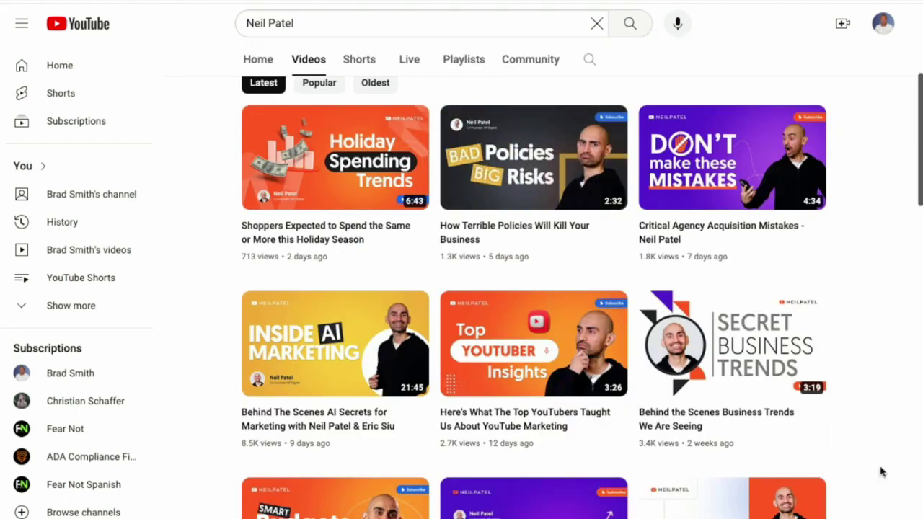
scroll(880, 472, "down", 3)
scroll(880, 472, "down", 2)
scroll(880, 472, "down", 4)
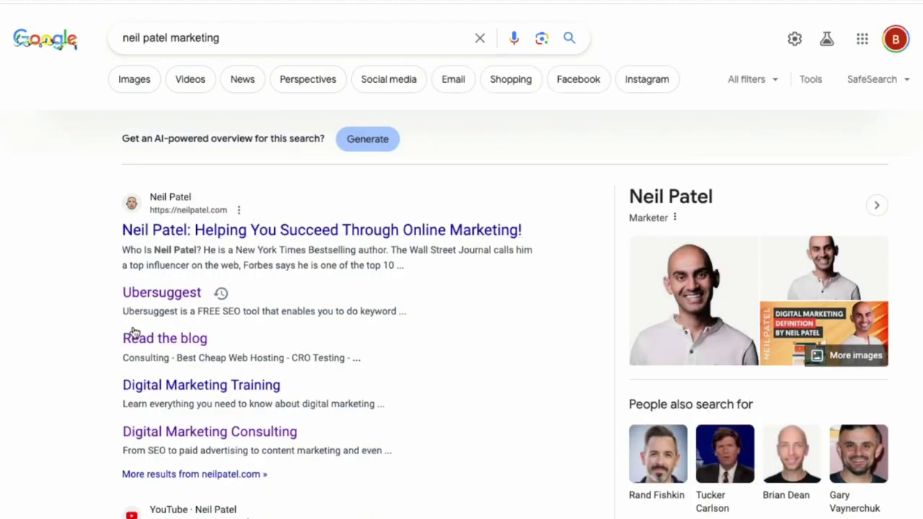
- Scroll the 'neil patel marketing' results down to the More results link
scroll(282, 308, "down", 5)
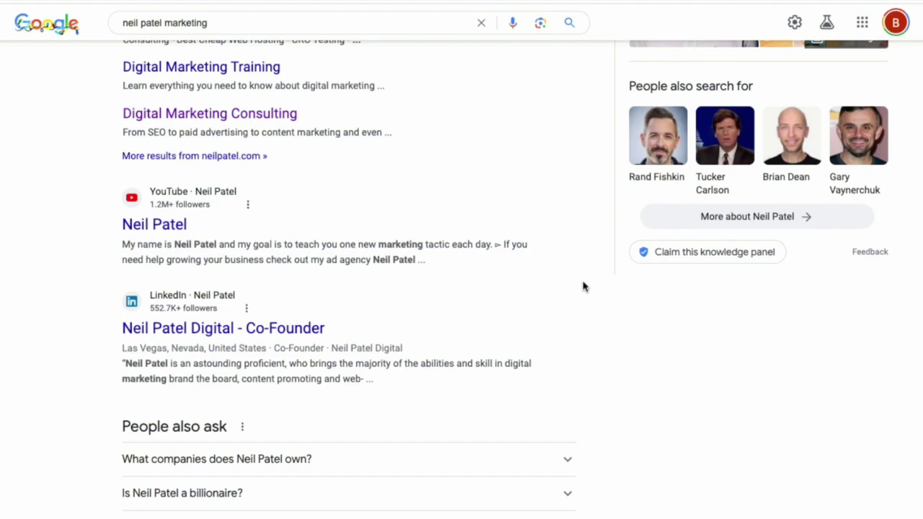
scroll(592, 289, "down", 2)
scroll(592, 289, "down", 2)
scroll(592, 289, "down", 5)
scroll(593, 289, "down", 4)
scroll(593, 289, "down", 5)
scroll(593, 289, "down", 5)
scroll(593, 289, "down", 3)
scroll(592, 289, "down", 4)
scroll(593, 289, "down", 5)
scroll(593, 289, "down", 5)
scroll(592, 289, "down", 5)
scroll(593, 289, "down", 5)
scroll(592, 289, "down", 3)
scroll(592, 289, "down", 5)
scroll(592, 289, "down", 3)
scroll(593, 289, "down", 5)
scroll(592, 289, "down", 5)
scroll(592, 289, "down", 2)
scroll(592, 289, "down", 5)
scroll(593, 289, "down", 5)
scroll(592, 289, "down", 3)
scroll(592, 289, "down", 5)
scroll(593, 289, "down", 2)
scroll(593, 289, "down", 5)
scroll(593, 289, "down", 5)
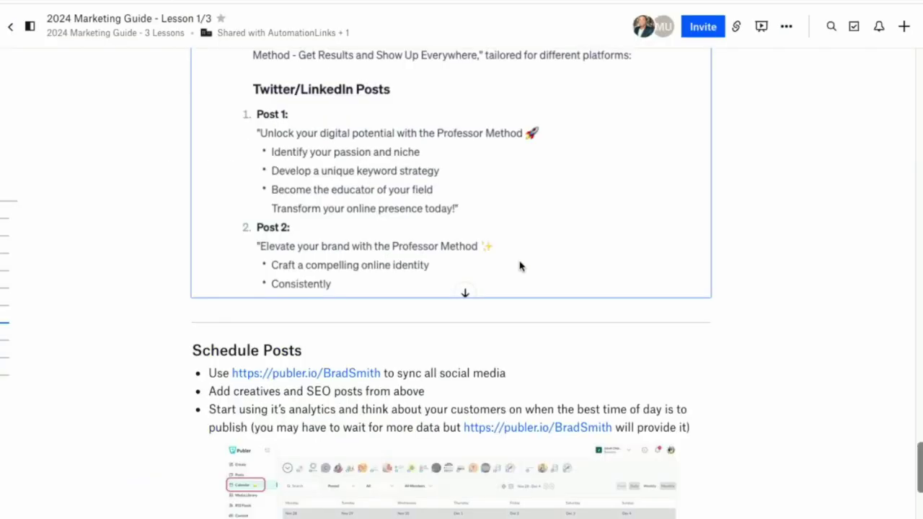
scroll(519, 266, "up", 10)
scroll(520, 266, "up", 10)
scroll(521, 267, "up", 10)
mouse_move(451, 309)
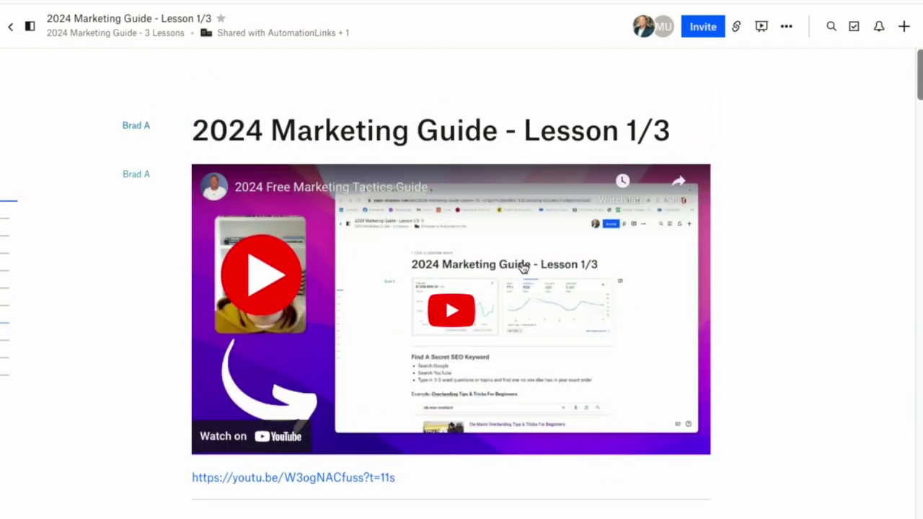
scroll(506, 366, "down", 5)
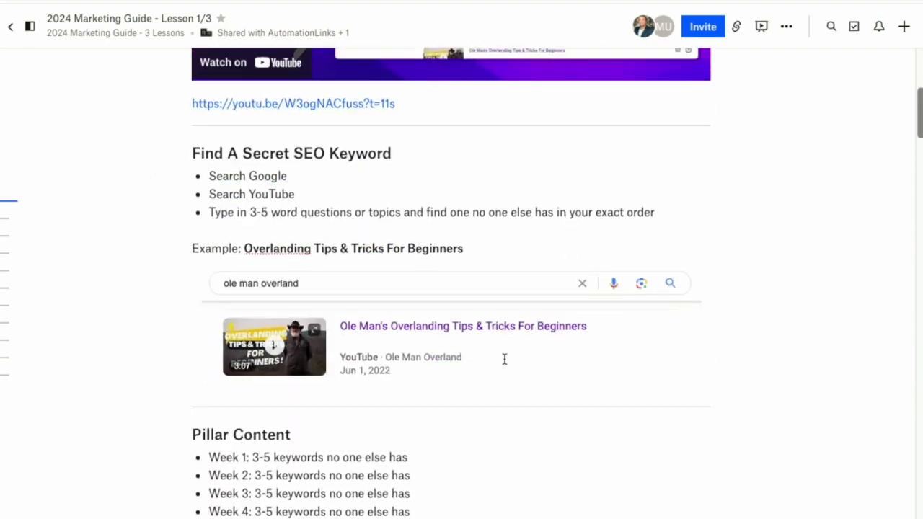
scroll(505, 364, "down", 1)
scroll(505, 364, "down", 5)
scroll(505, 360, "down", 1)
scroll(300, 255, "up", 2)
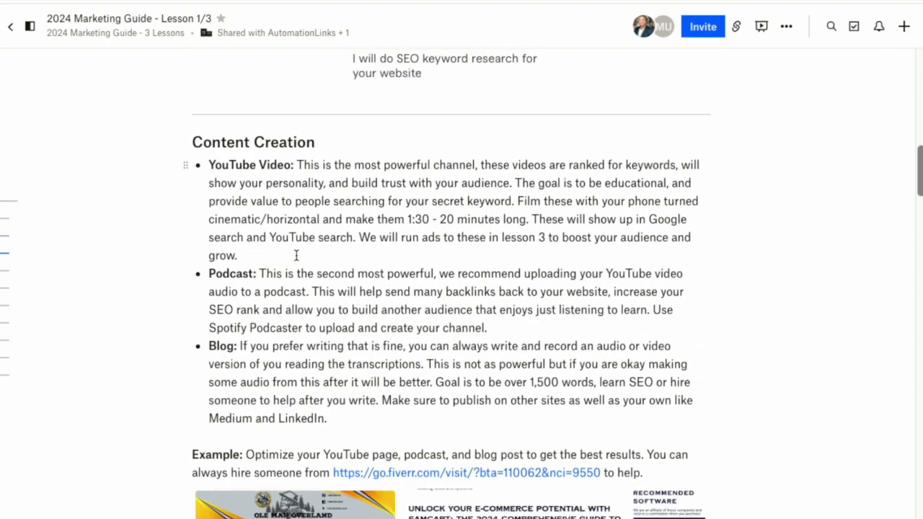
scroll(482, 289, "down", 5)
scroll(482, 288, "down", 3)
scroll(483, 290, "down", 5)
scroll(483, 291, "down", 2)
scroll(483, 290, "down", 5)
scroll(484, 289, "down", 3)
scroll(484, 289, "down", 4)
scroll(486, 289, "down", 5)
scroll(486, 289, "down", 4)
scroll(484, 289, "down", 5)
scroll(483, 290, "down", 5)
scroll(482, 291, "down", 3)
scroll(482, 291, "down", 3)
scroll(483, 289, "down", 4)
scroll(482, 288, "down", 2)
scroll(482, 286, "down", 3)
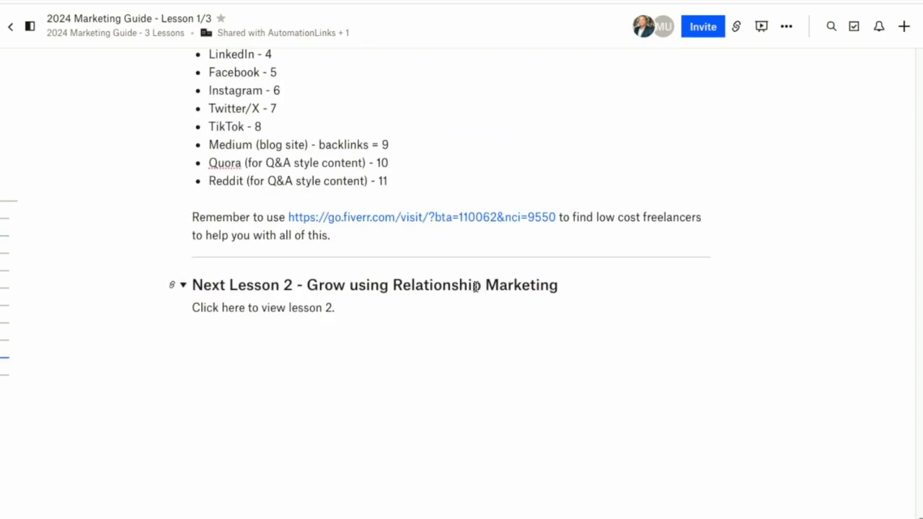
scroll(476, 287, "up", 5)
scroll(477, 290, "up", 1)
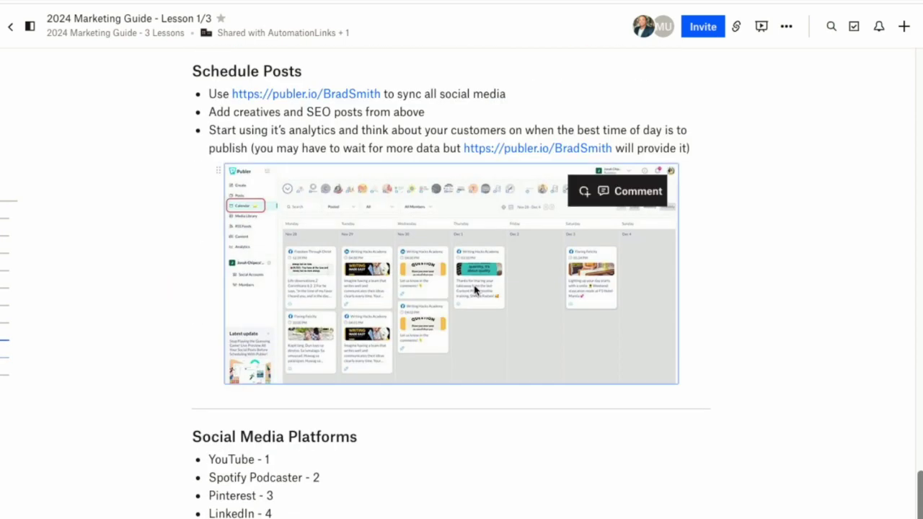